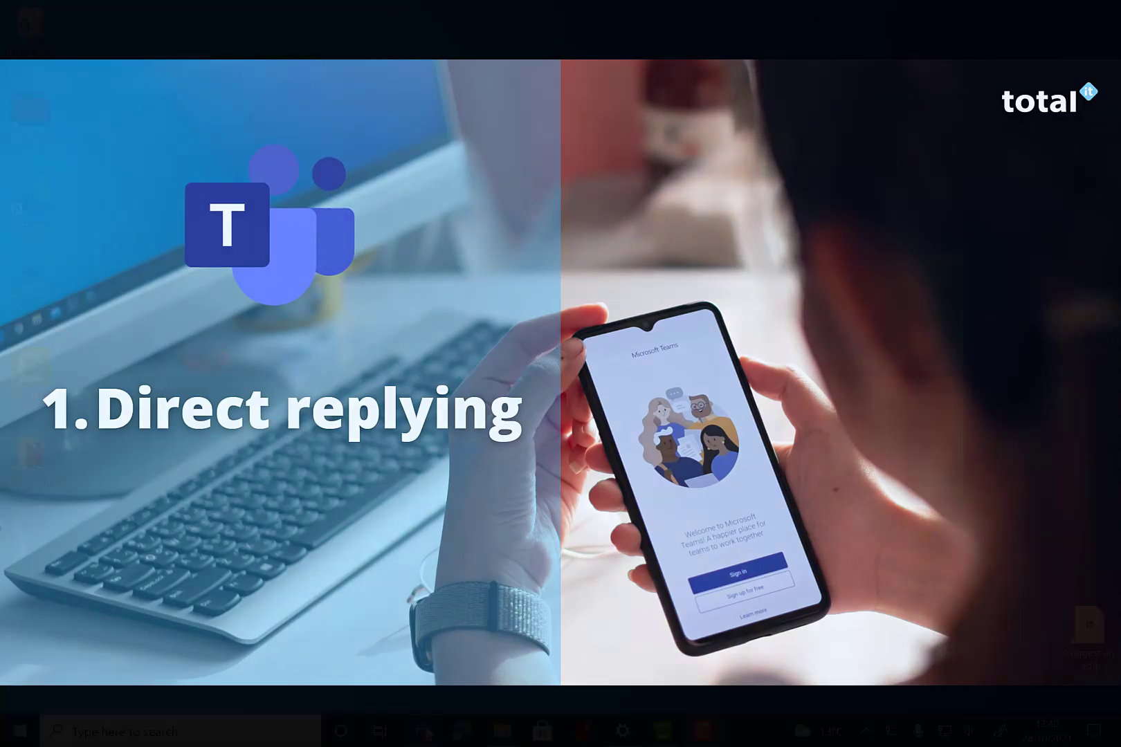
# Switch to Microsoft Teams and open the Important meeting chat
pyautogui.moveTo(407, 744)
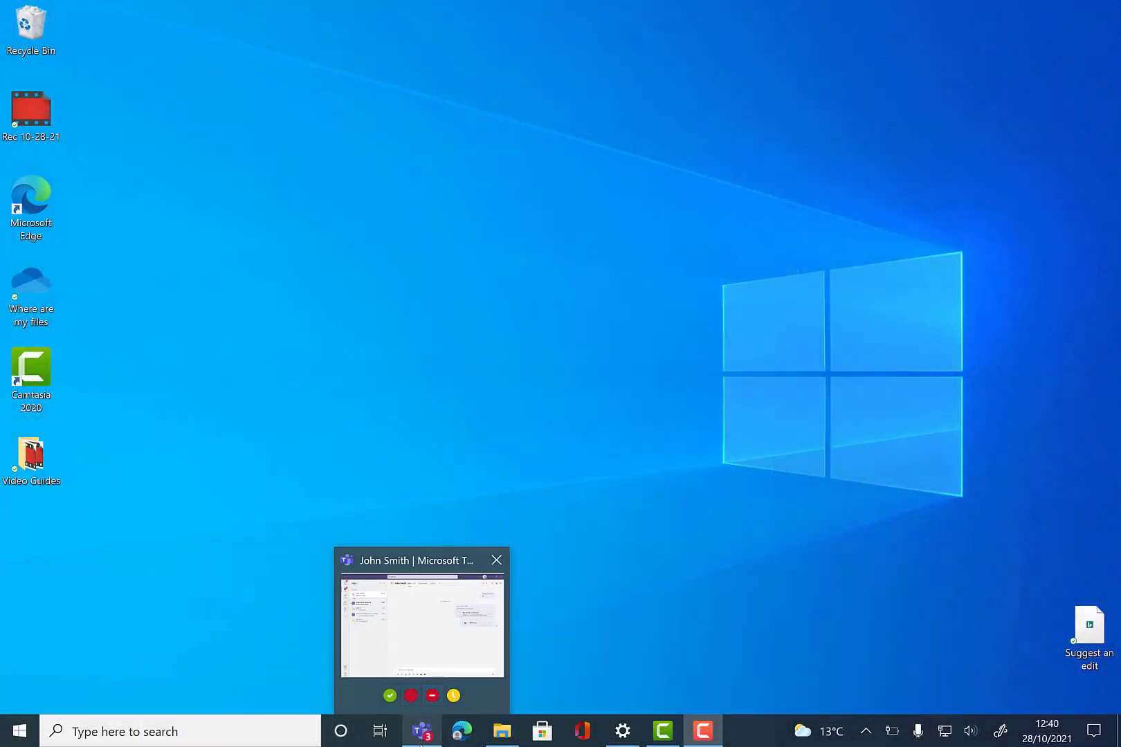
pyautogui.click(419, 739)
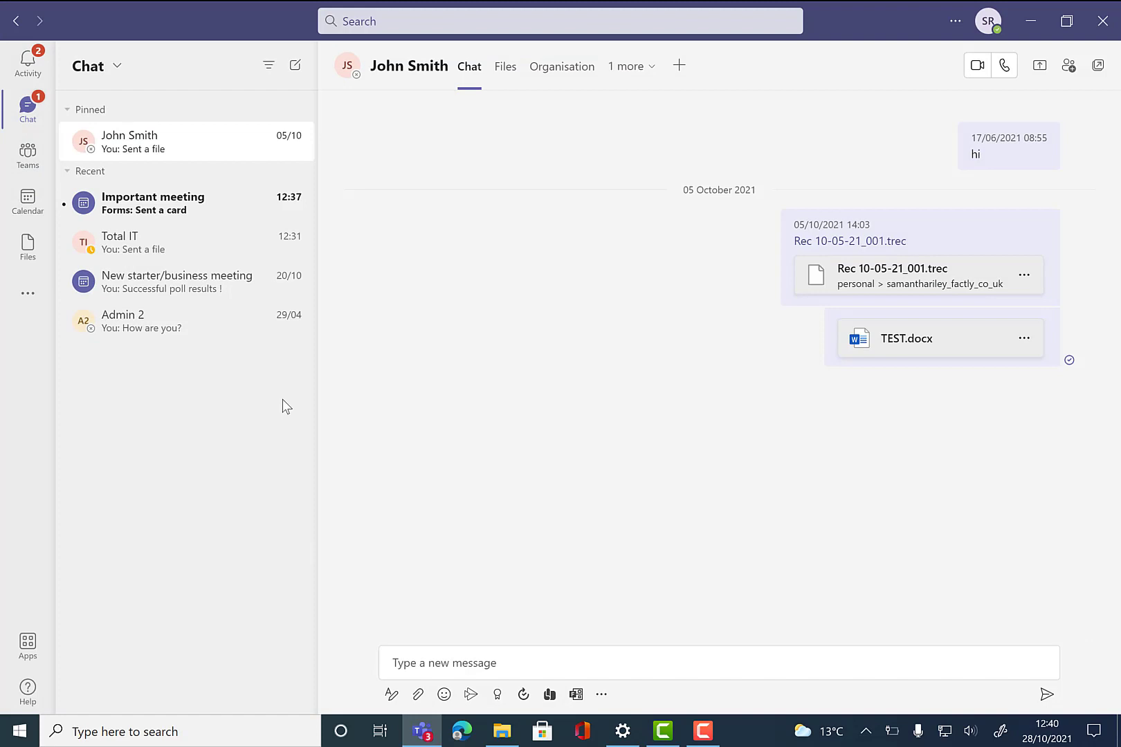
pyautogui.click(147, 211)
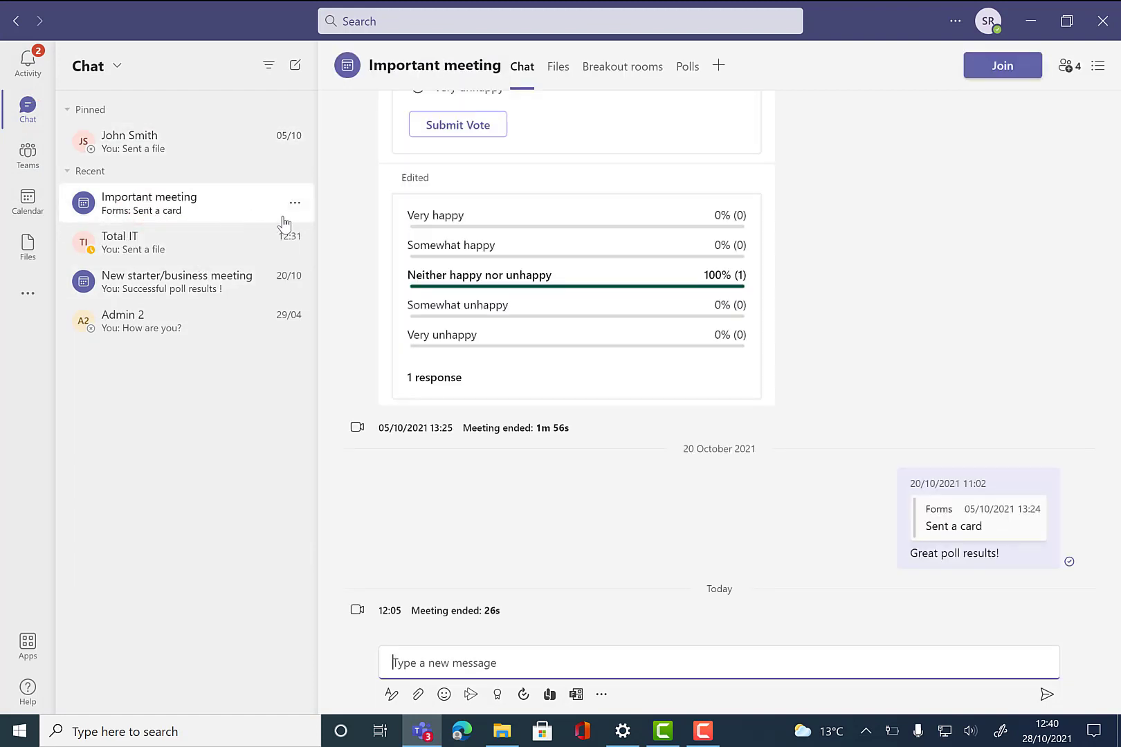
# Start a direct reply to Total IT's message asking whether the report was filled out
pyautogui.scroll(3, 453, 303)
pyautogui.scroll(3, 464, 270)
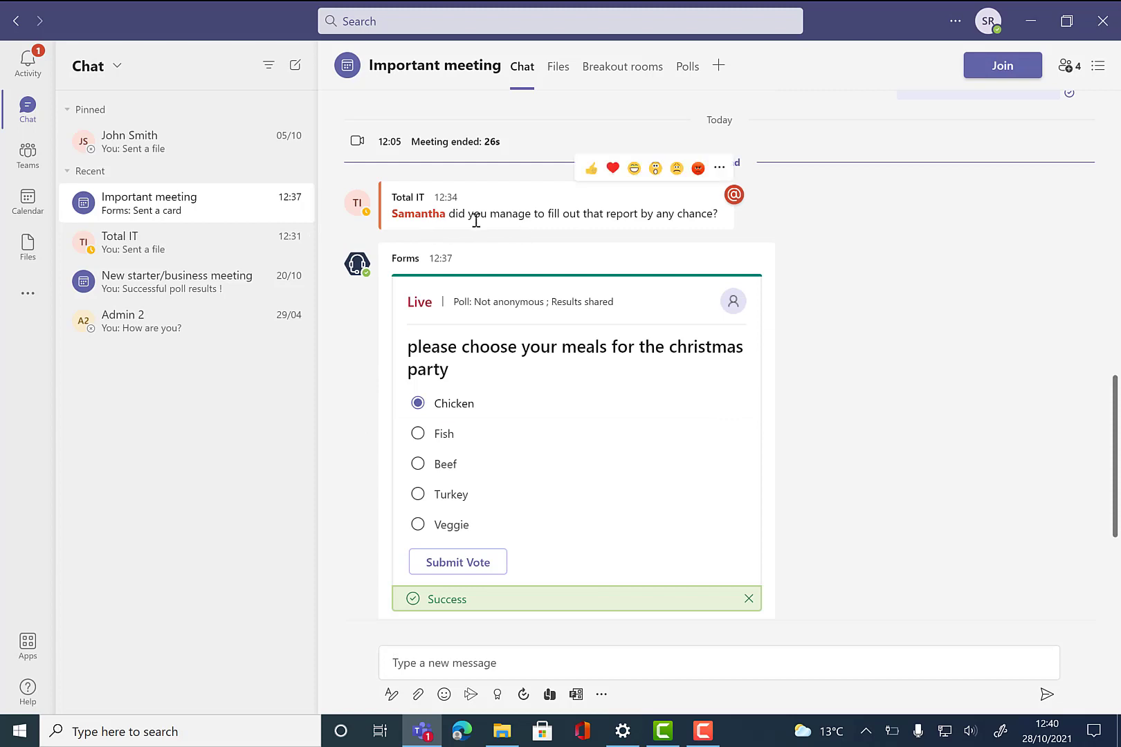
pyautogui.moveTo(700, 188)
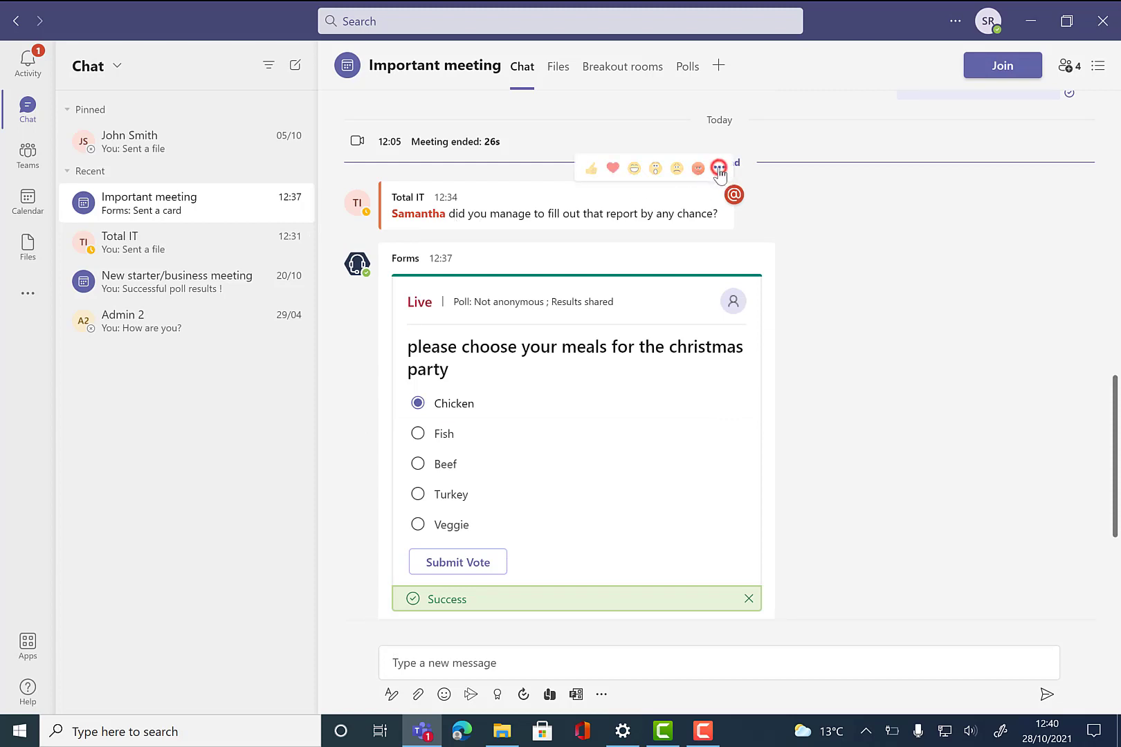
pyautogui.click(720, 169)
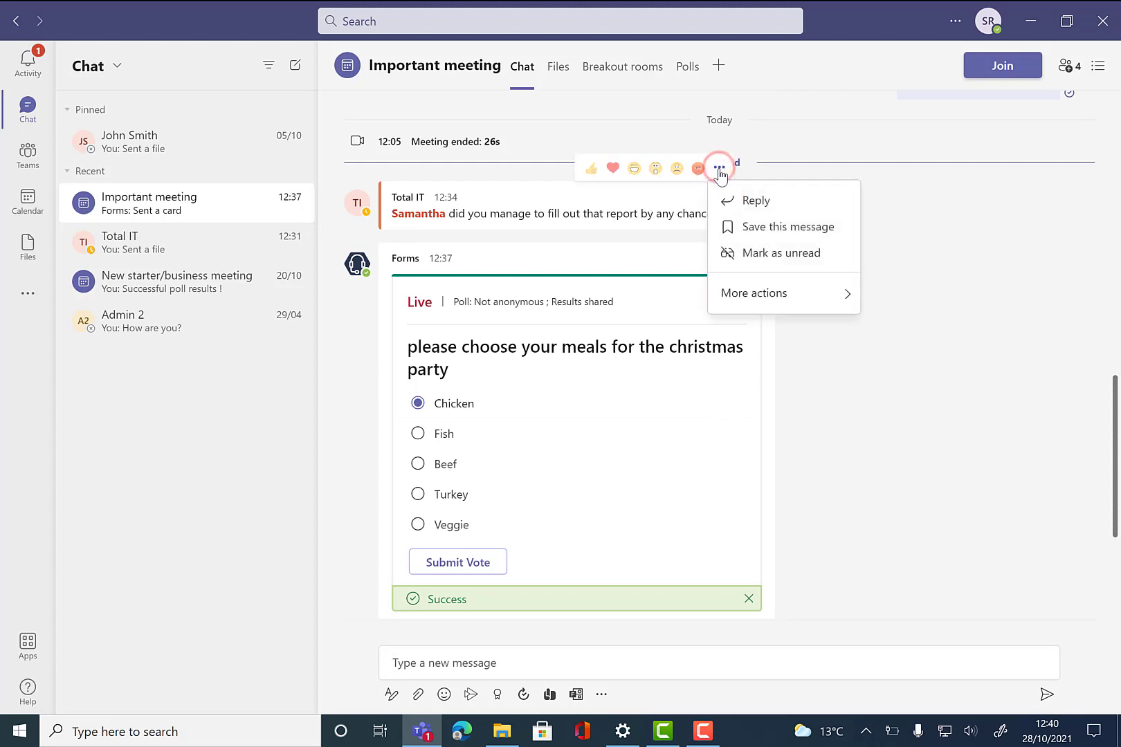
pyautogui.click(739, 201)
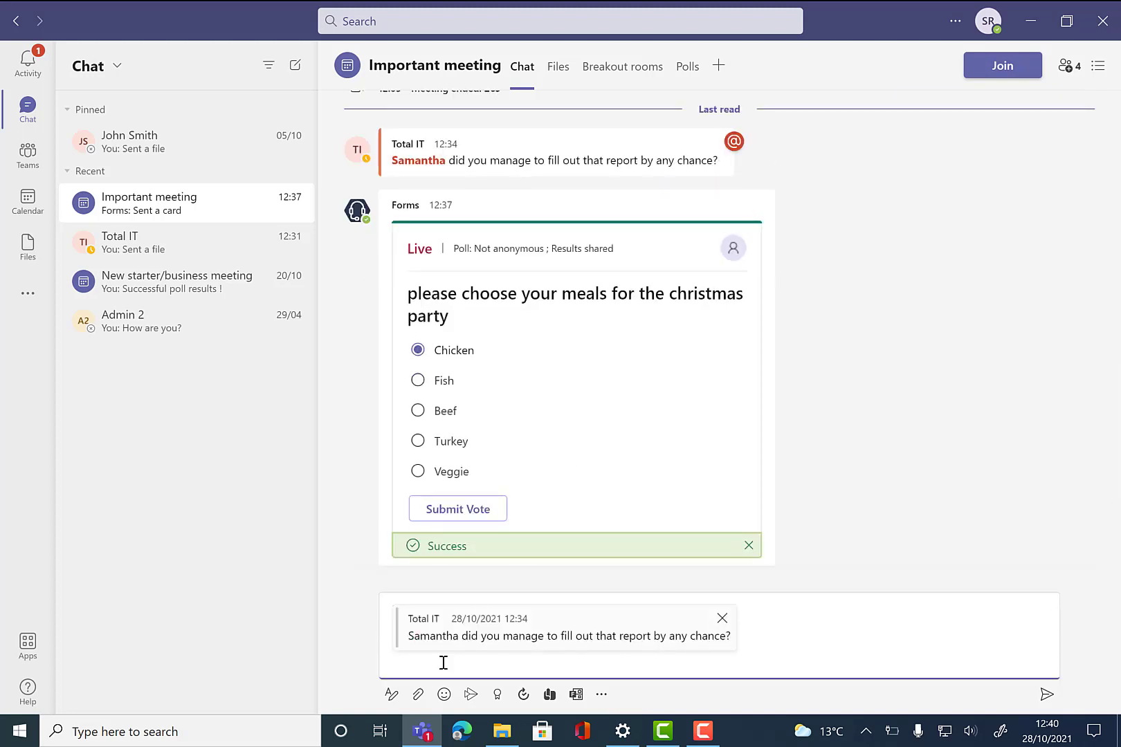
# Attach the Marketing lead analysis report file from the computer to the reply
pyautogui.click(417, 693)
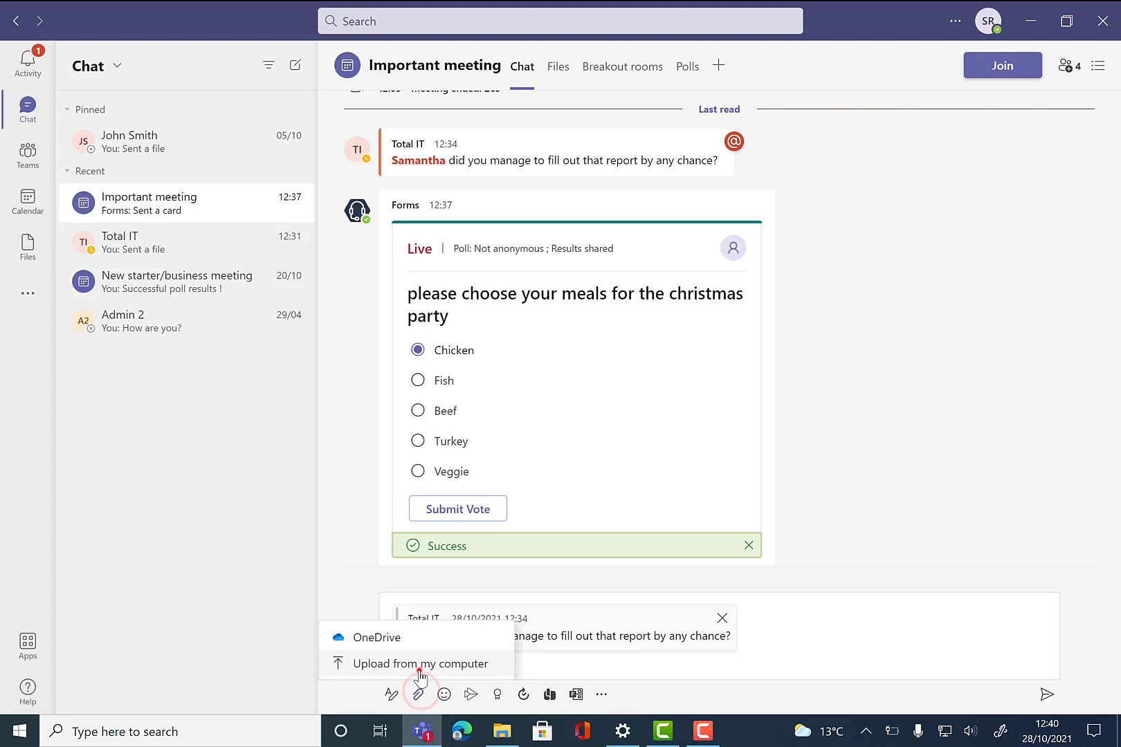
pyautogui.click(419, 669)
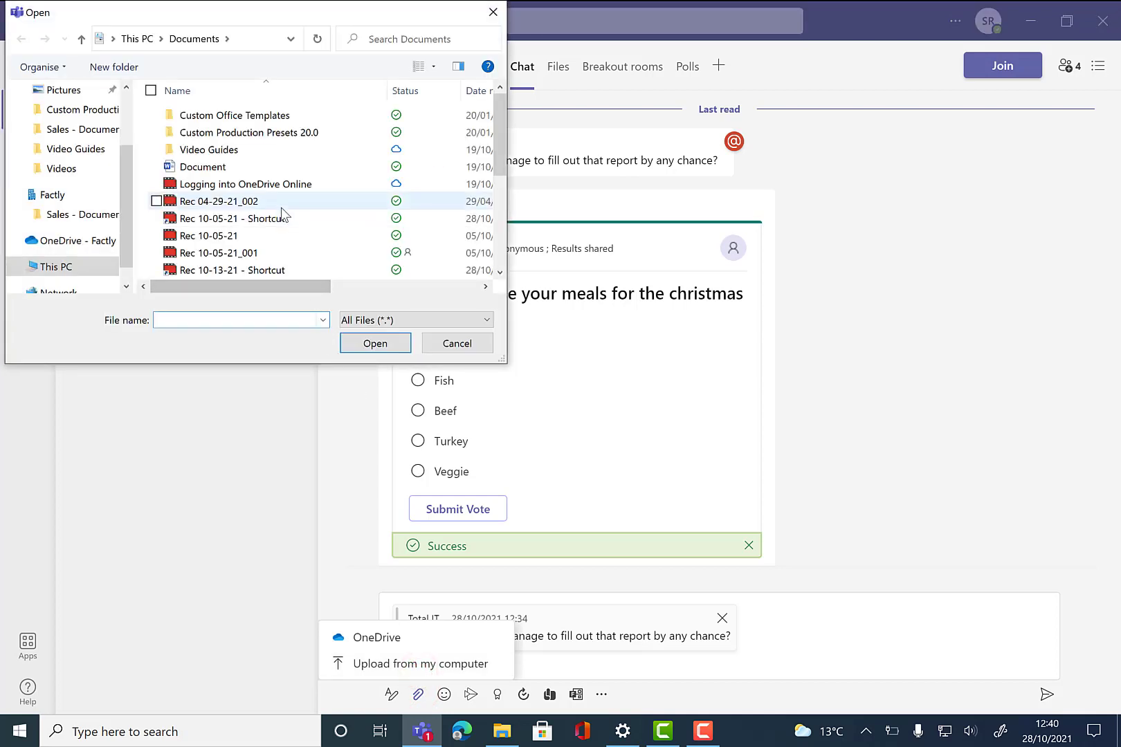
pyautogui.scroll(-5, 275, 157)
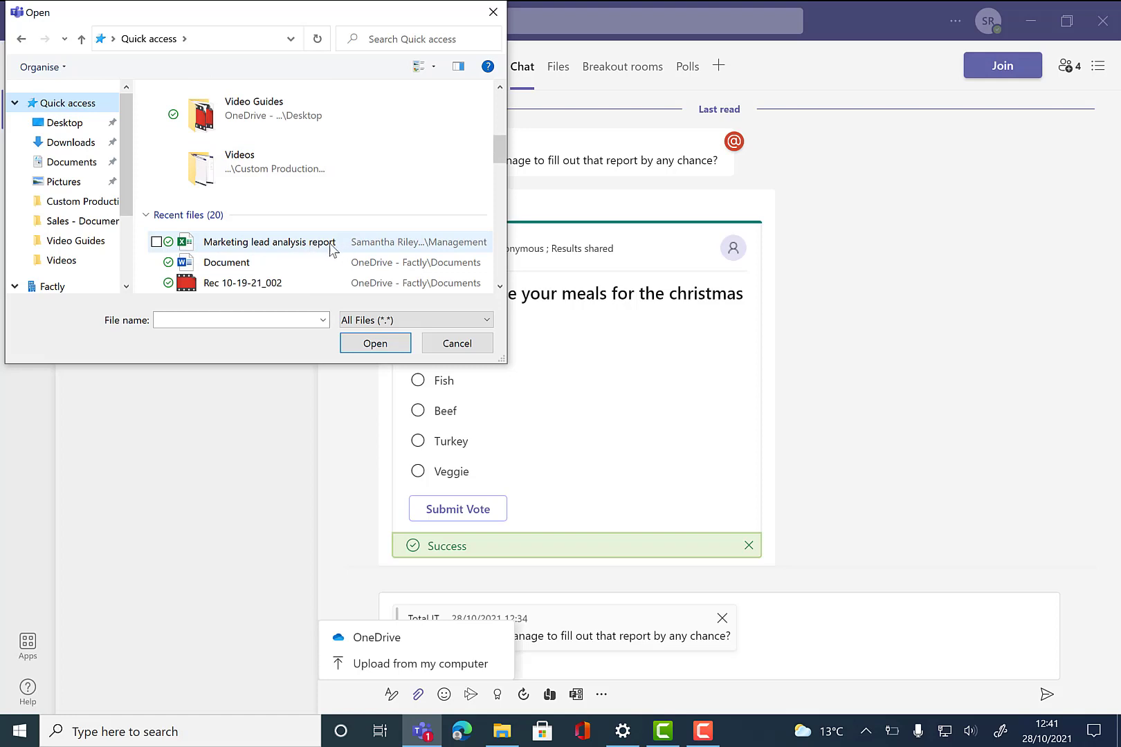
pyautogui.click(222, 244)
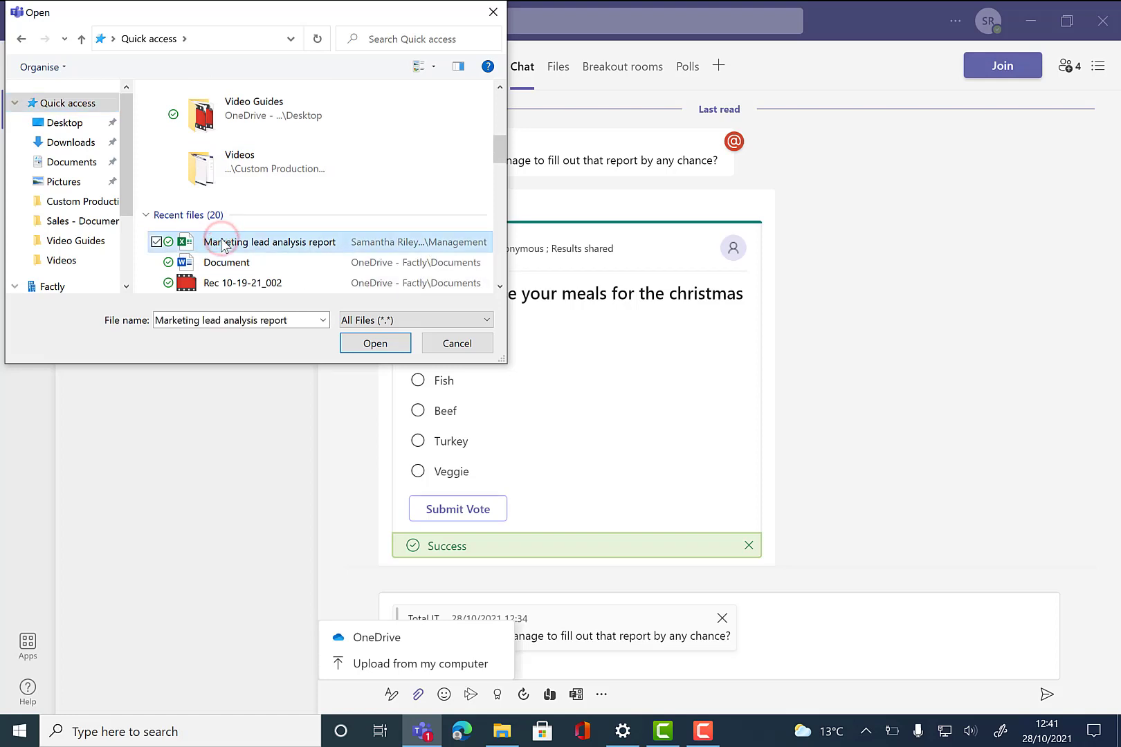
pyautogui.click(357, 342)
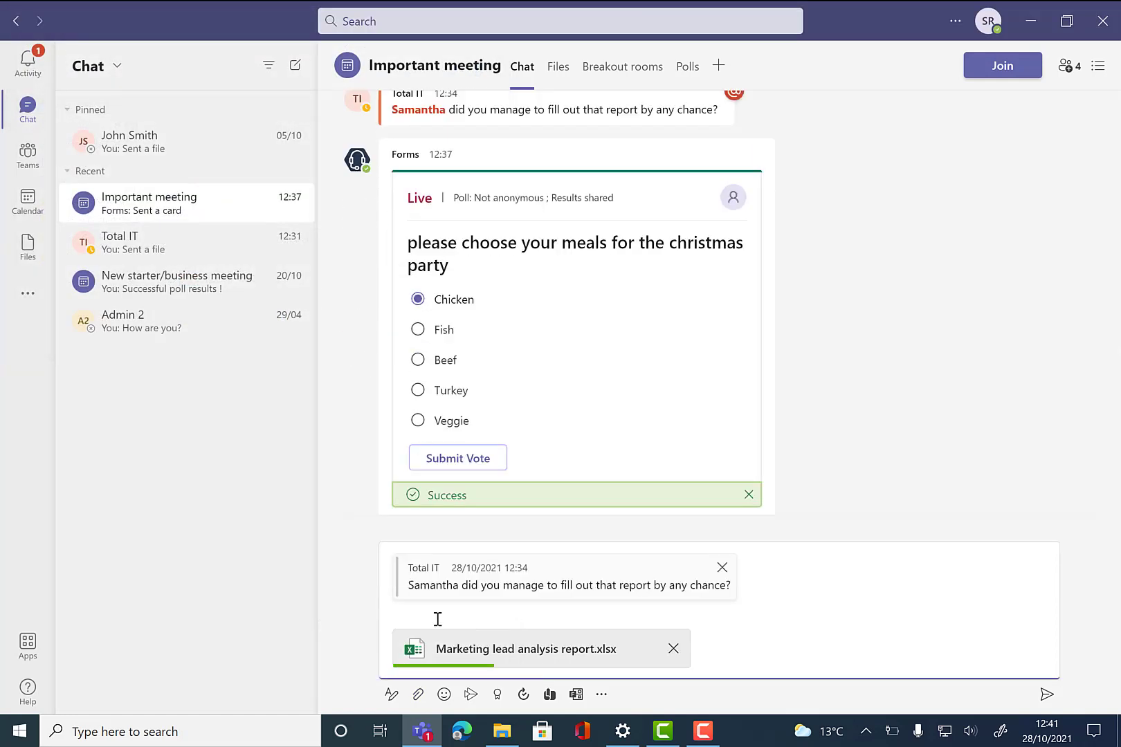
# Write "Yes I did here it is:" in the reply and send it with the attached report
pyautogui.write('Yes')
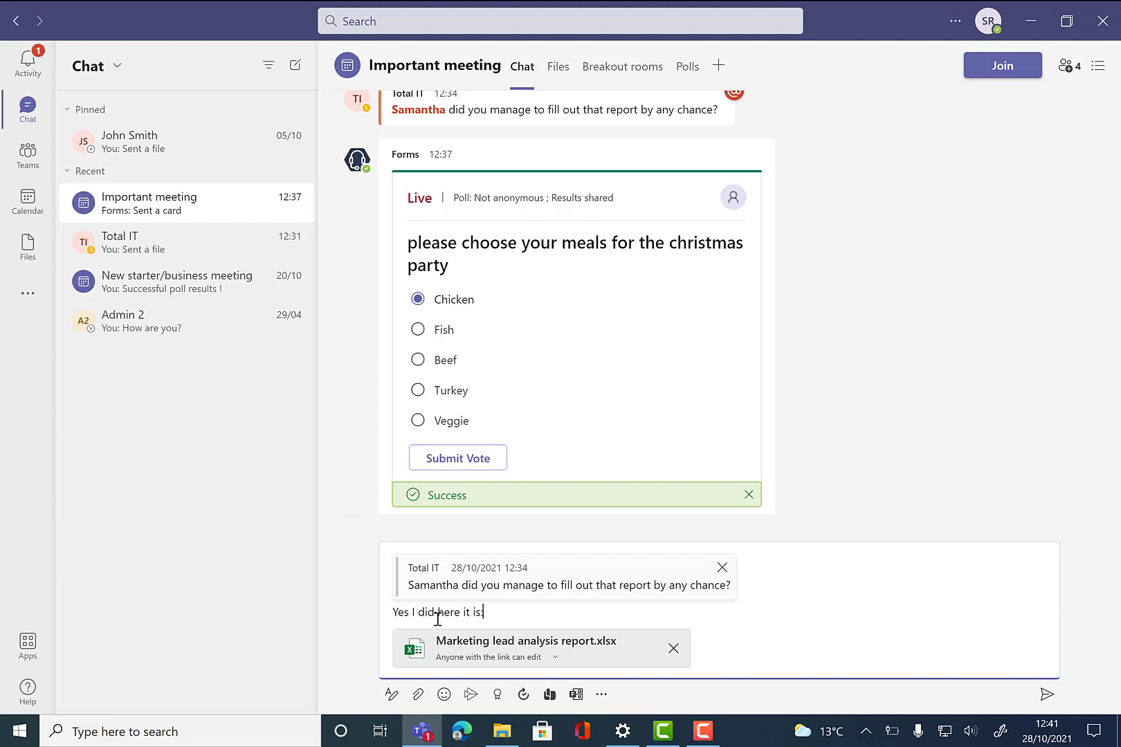
pyautogui.write('I did here it is:')
pyautogui.press('Return')
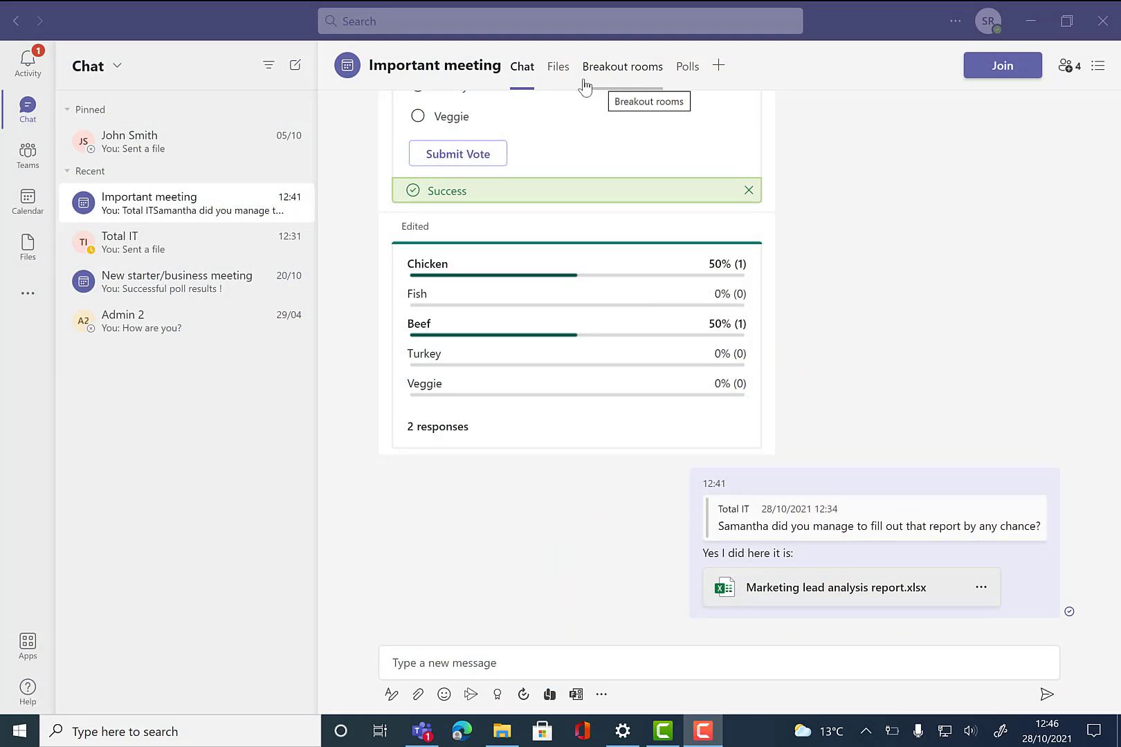
# Create 2 breakout rooms for the Important meeting
pyautogui.click(626, 69)
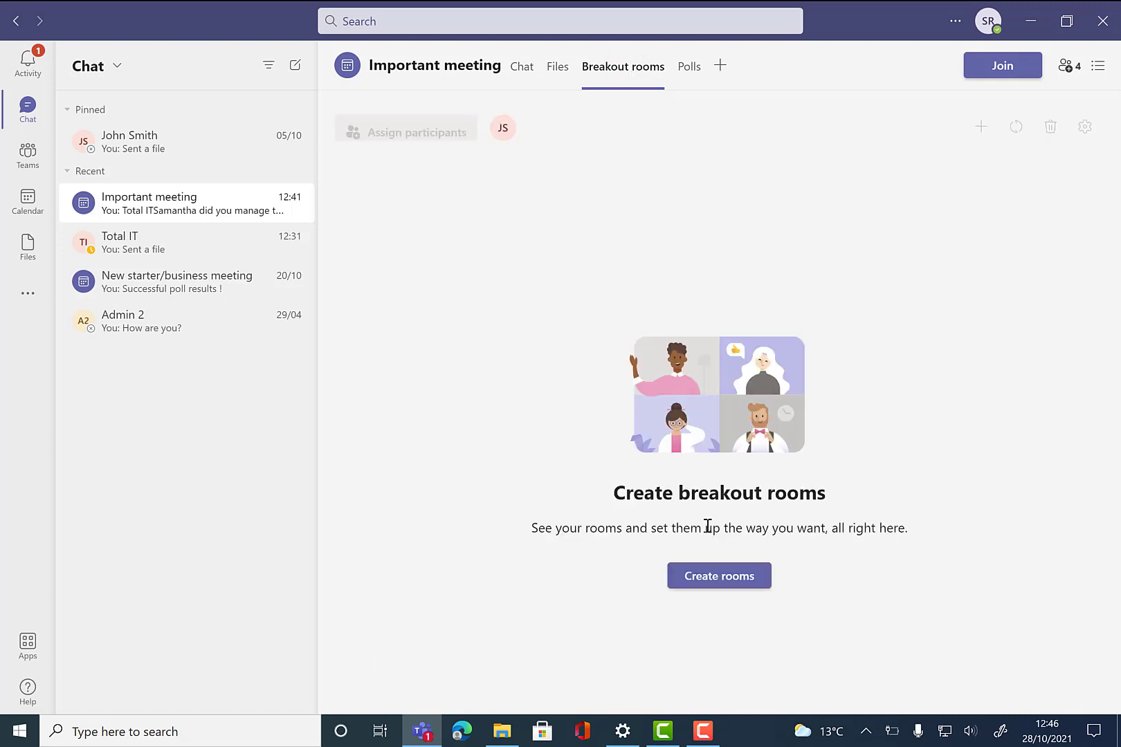
pyautogui.click(733, 581)
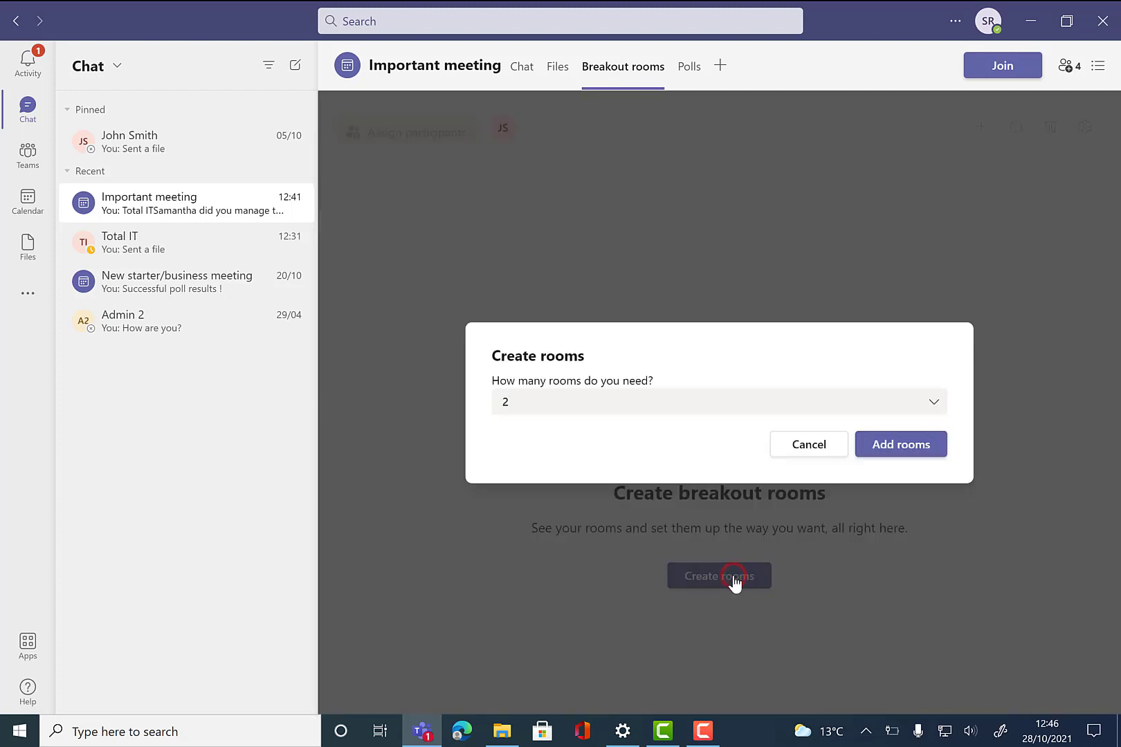
pyautogui.click(870, 408)
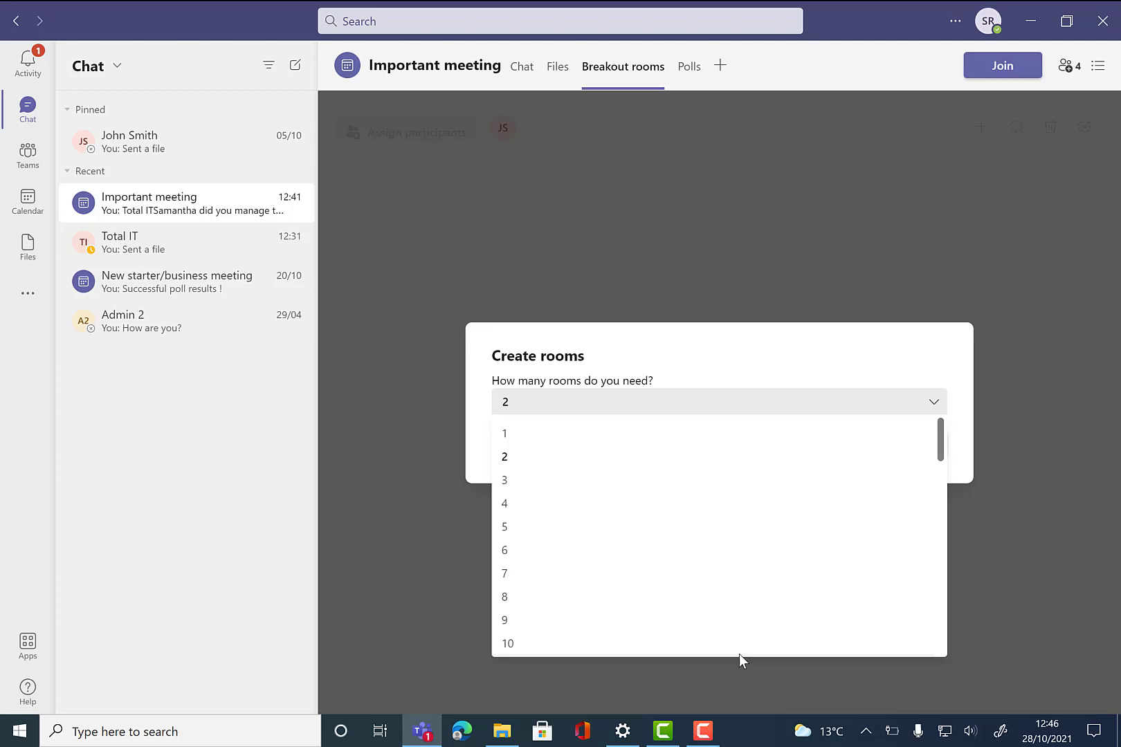
pyautogui.click(746, 457)
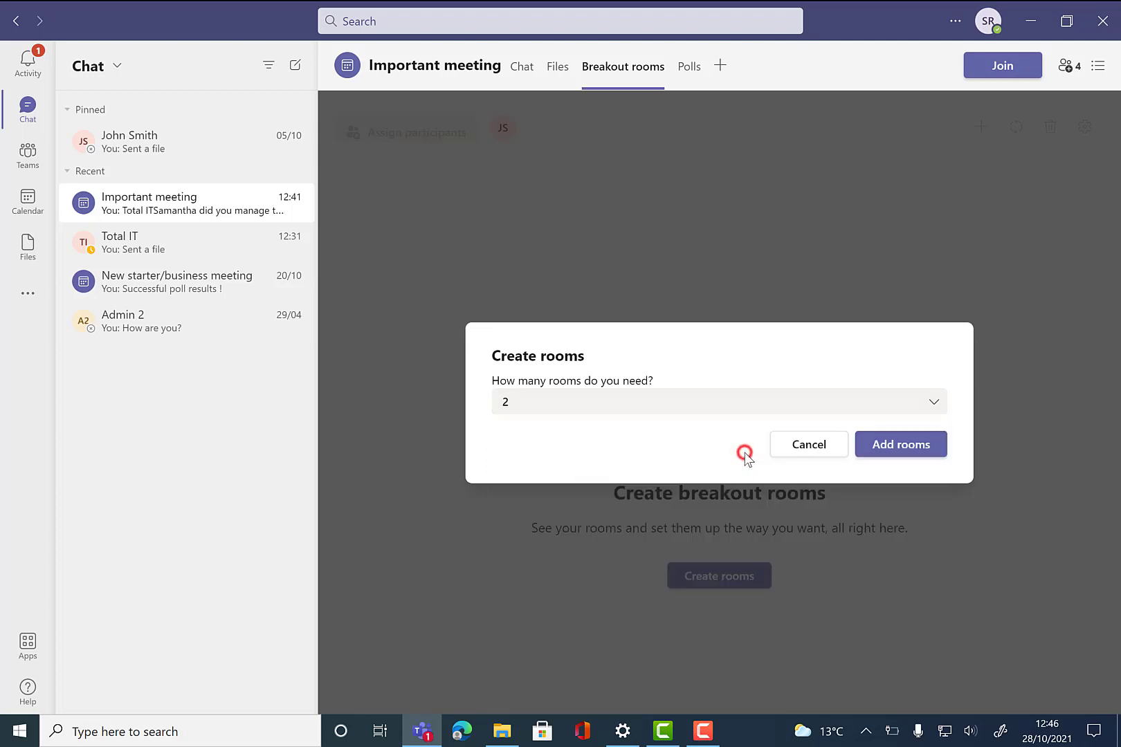
pyautogui.click(893, 446)
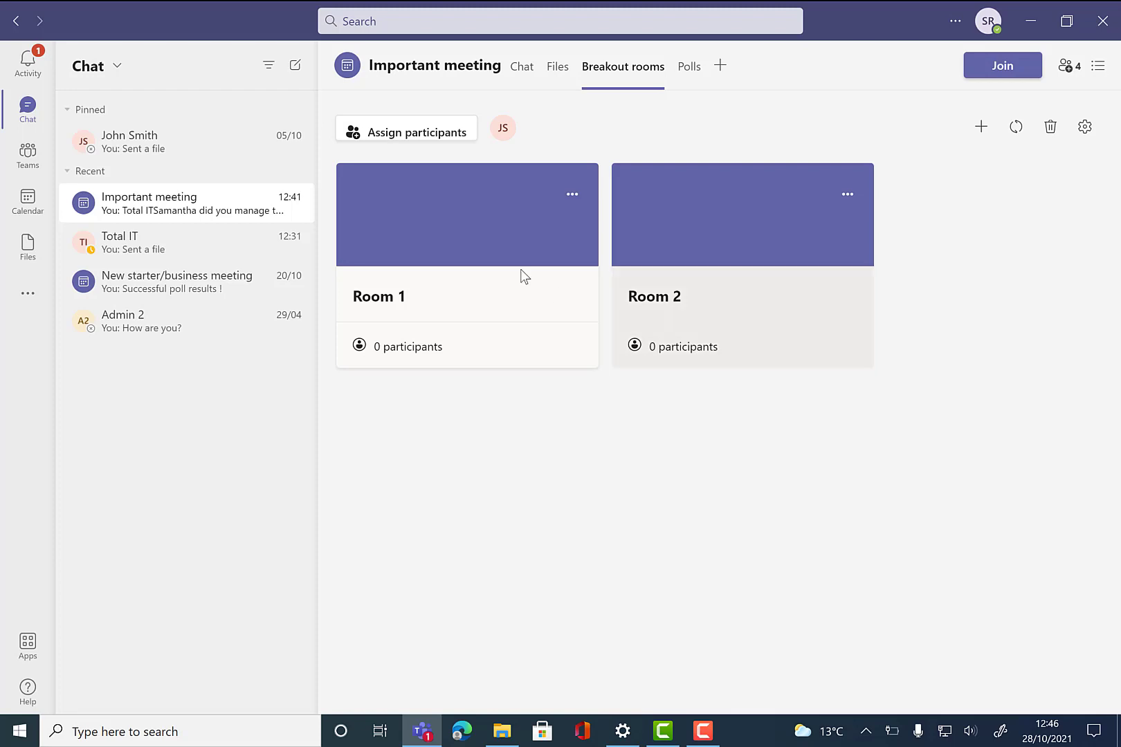
# Assign the participants to the breakout rooms automatically
pyautogui.click(388, 135)
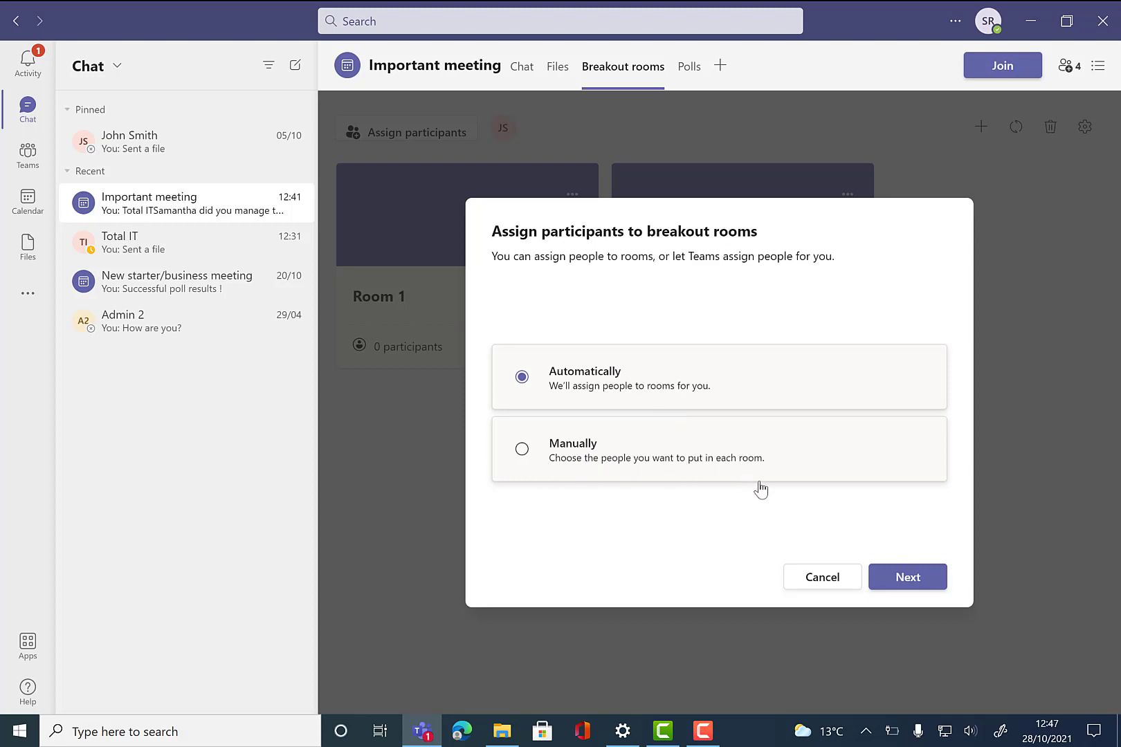
pyautogui.click(900, 581)
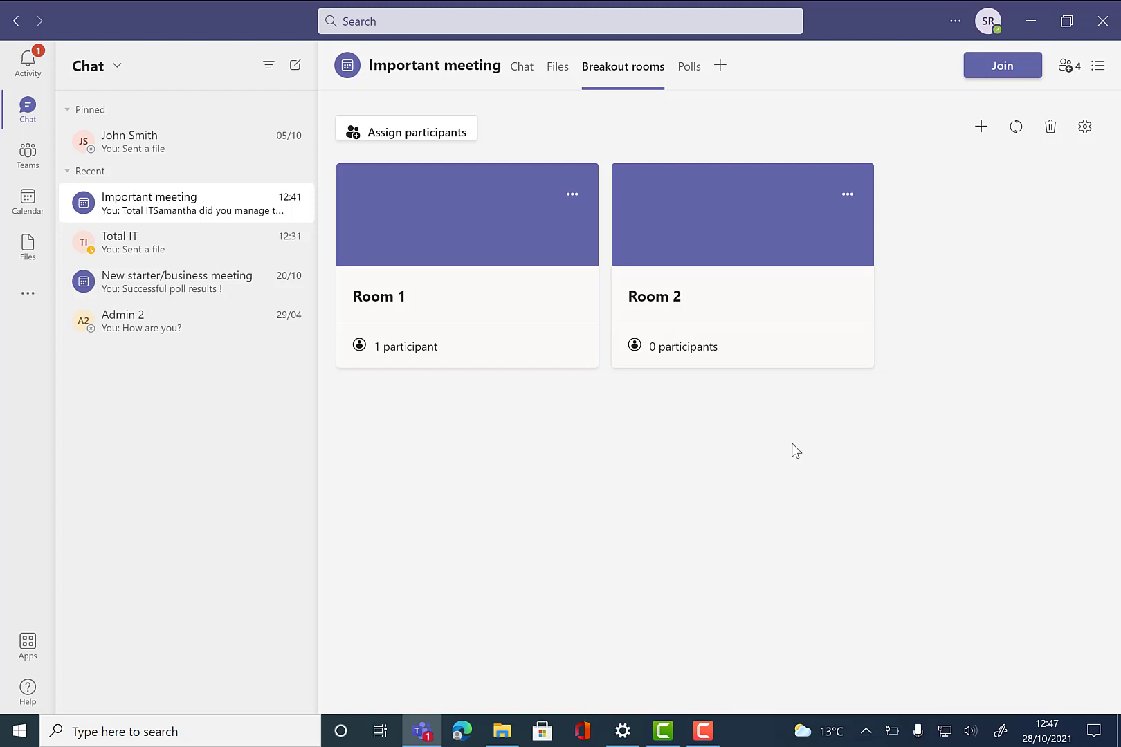
pyautogui.click(743, 344)
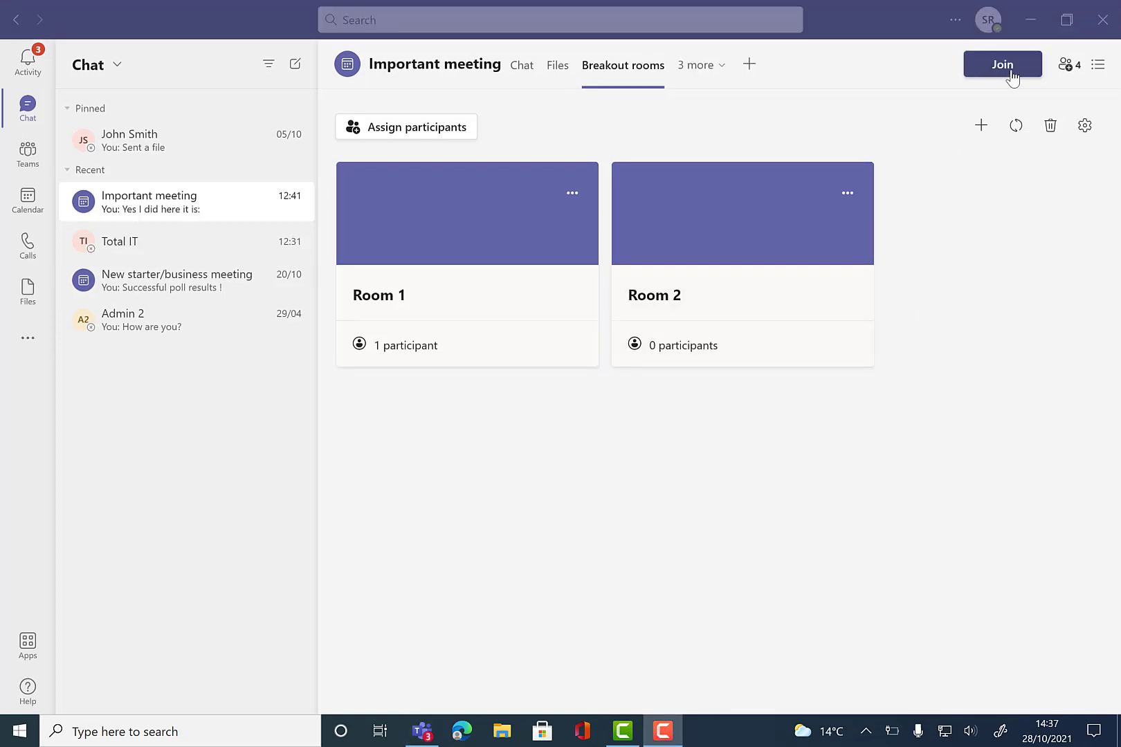
# Join the Important meeting with the camera off and without using audio
pyautogui.click(1012, 64)
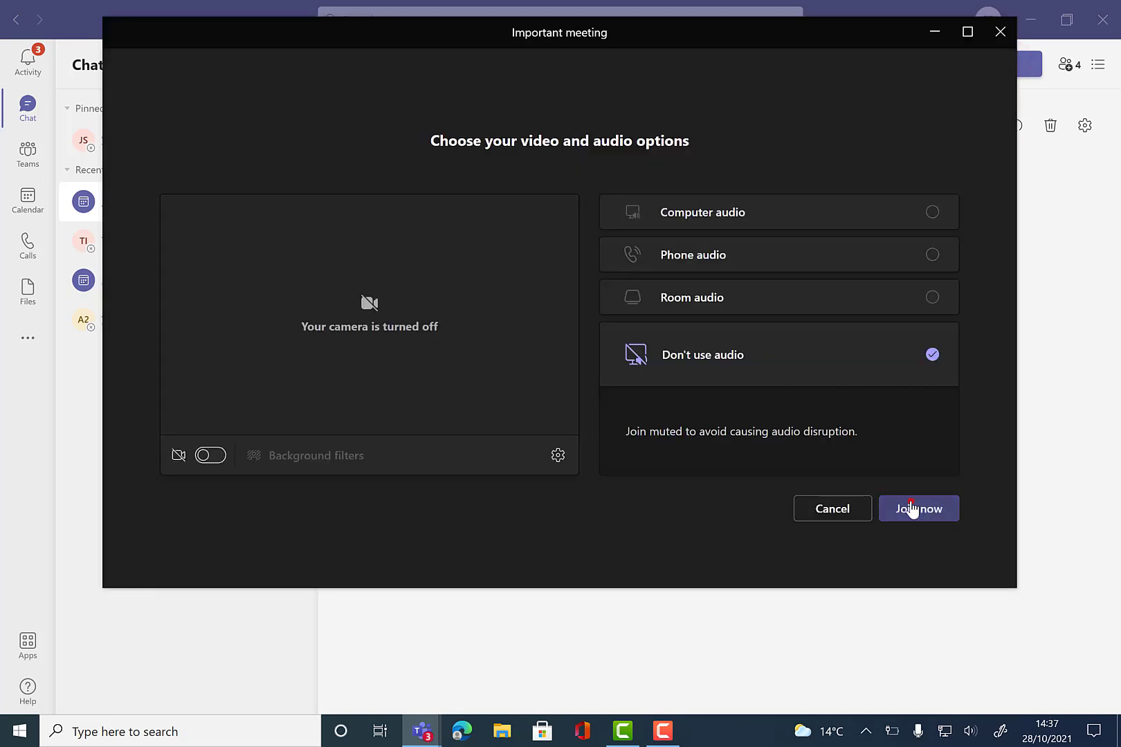
pyautogui.click(913, 509)
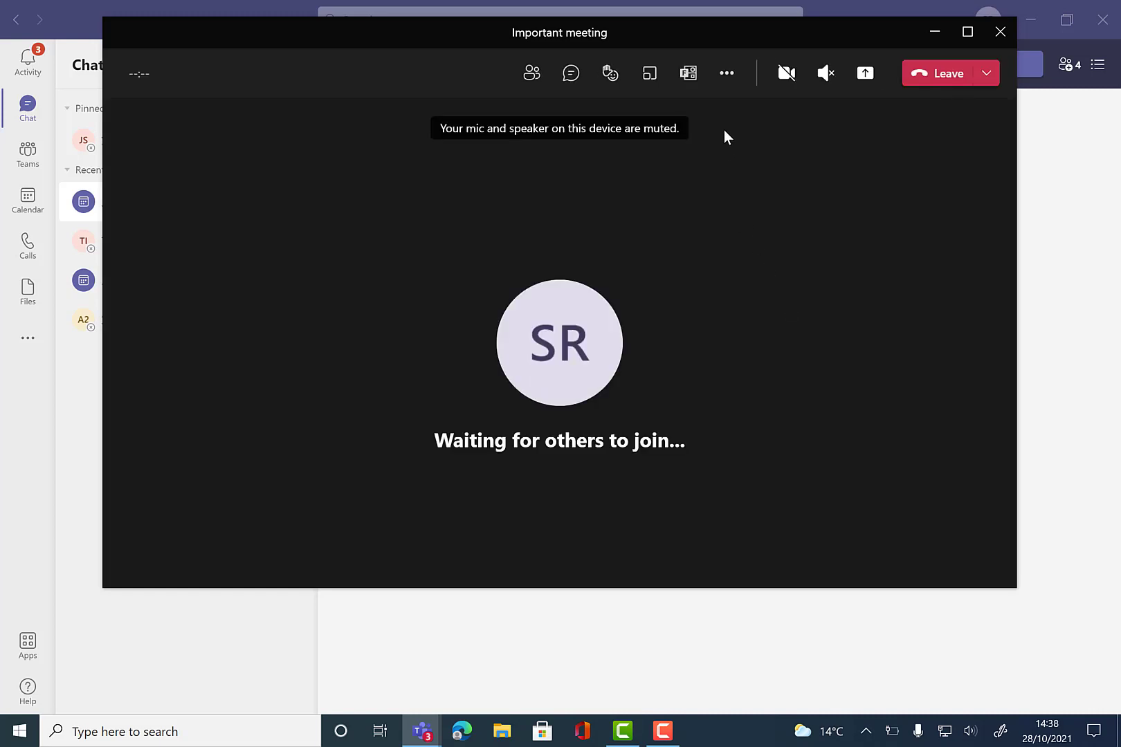
# Open the breakout rooms from within the meeting and add one more room
pyautogui.click(647, 87)
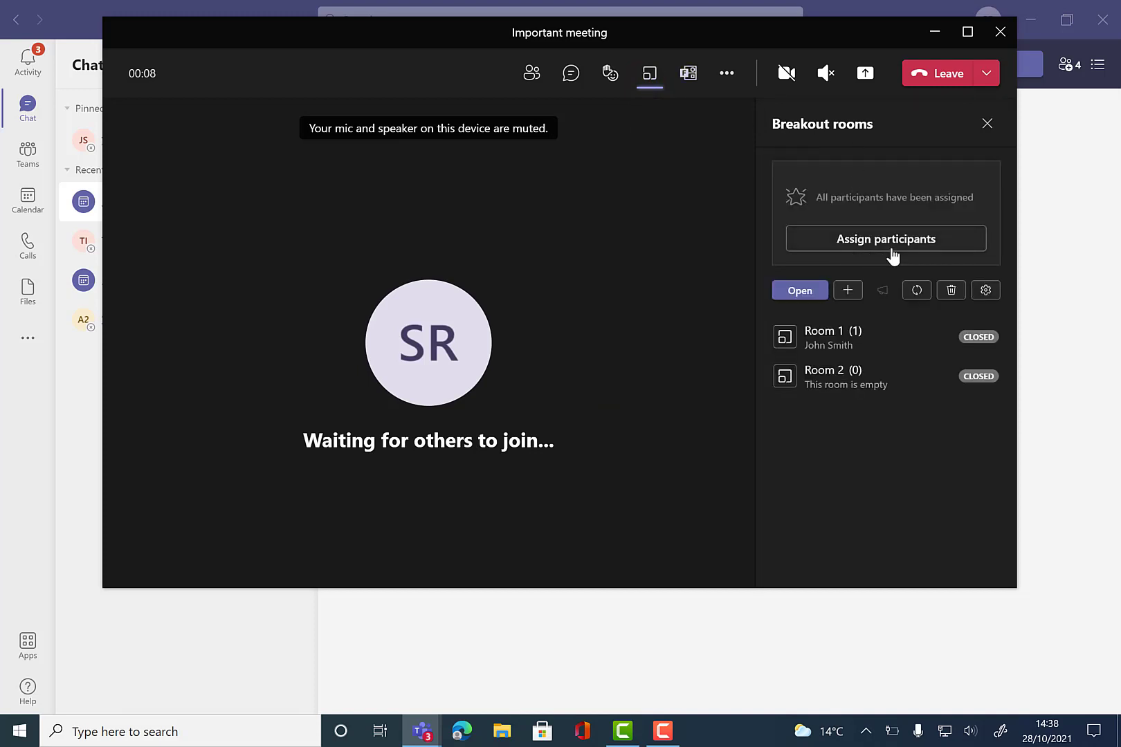
pyautogui.click(809, 296)
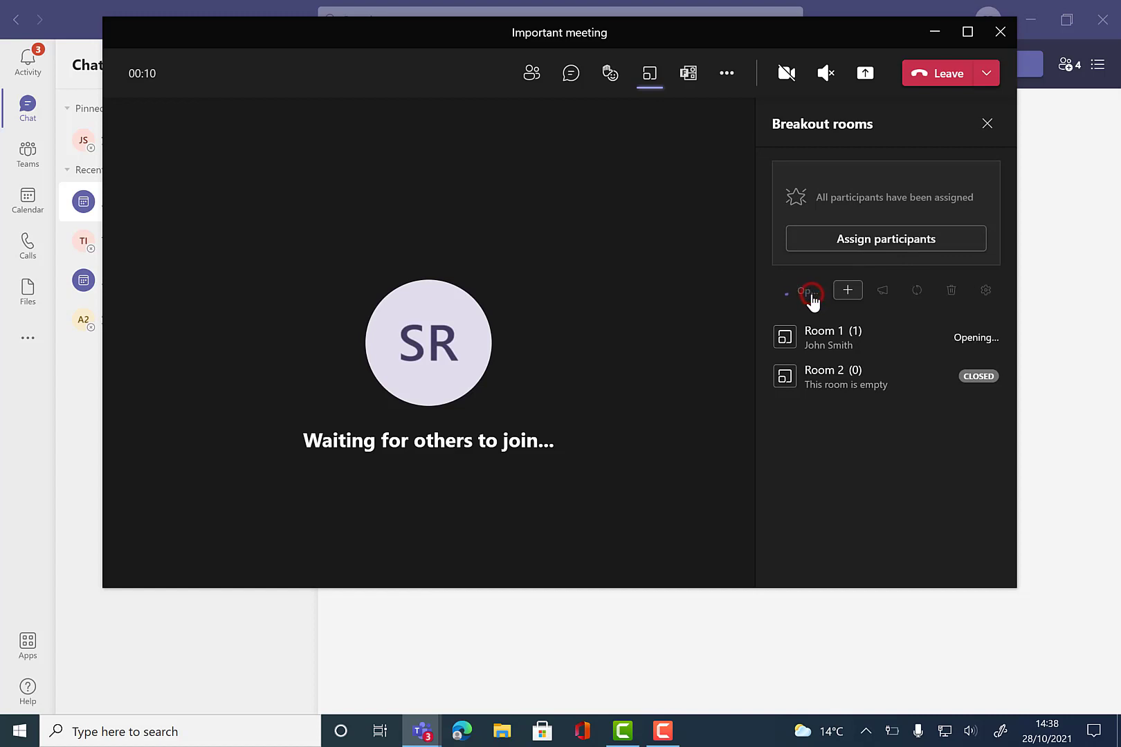
pyautogui.click(847, 291)
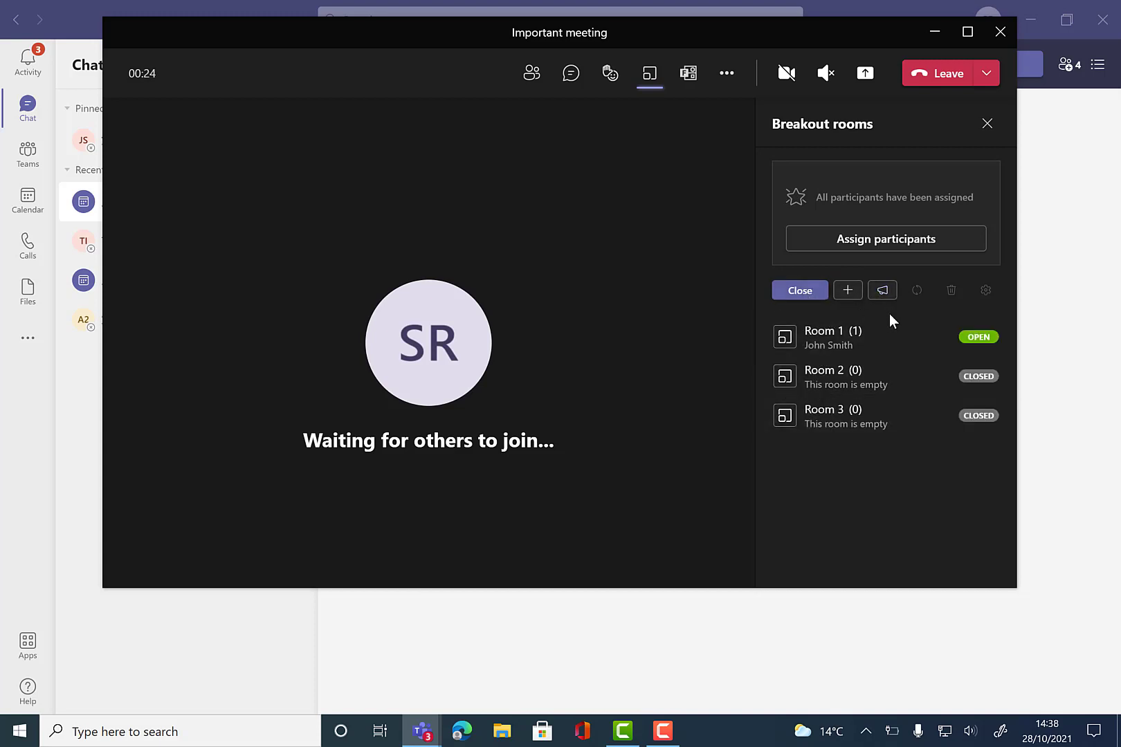
# Close the open breakout rooms and remove all existing rooms from the meeting
pyautogui.click(952, 291)
pyautogui.click(801, 288)
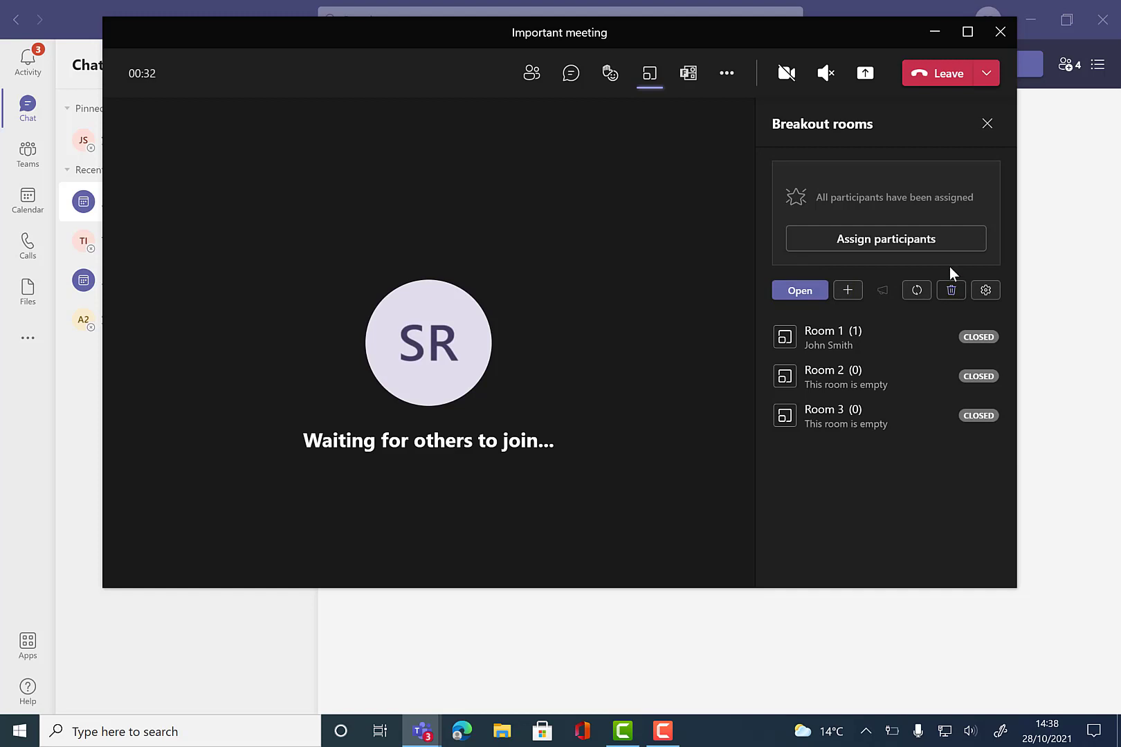
pyautogui.click(952, 292)
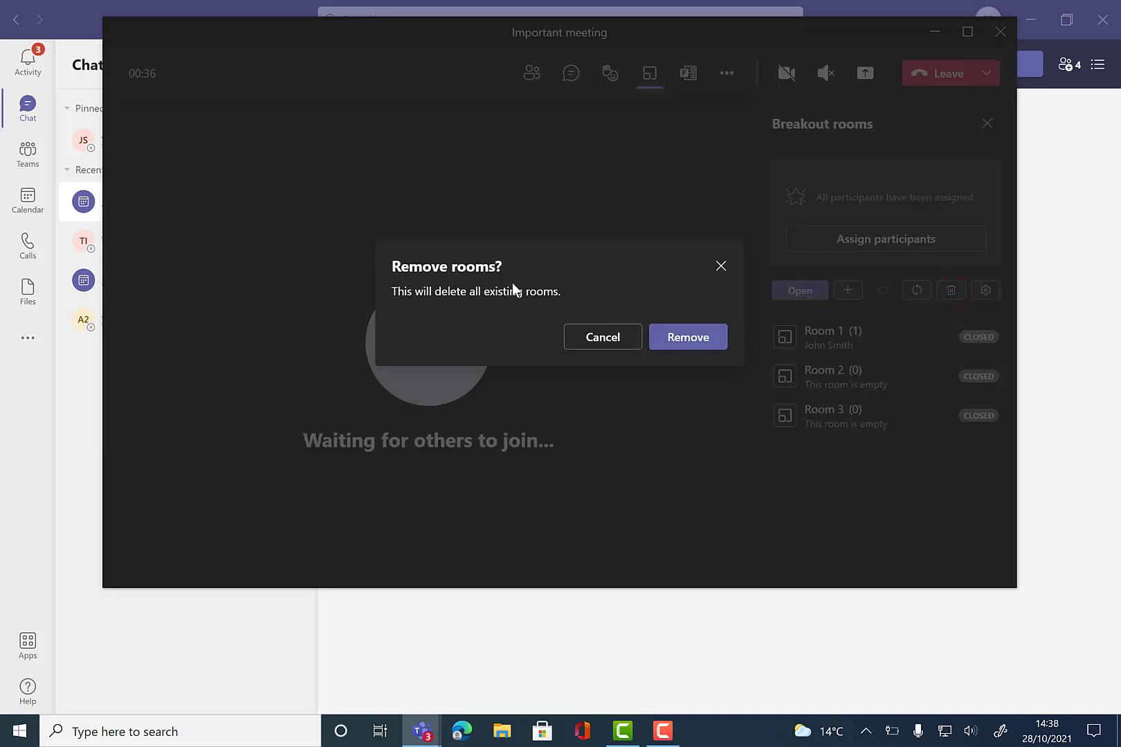
pyautogui.click(691, 343)
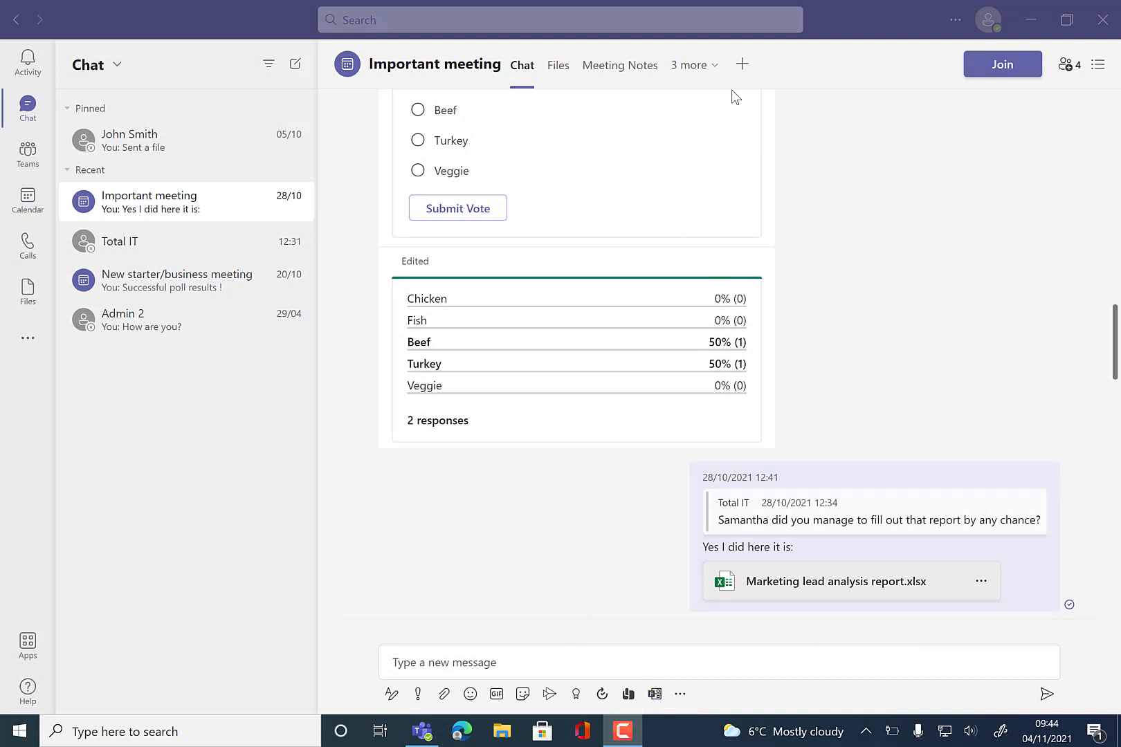
# Create and save a Word Cloud Poll in the Important meeting's polls with the question "How are you feeling today?"
pyautogui.click(706, 74)
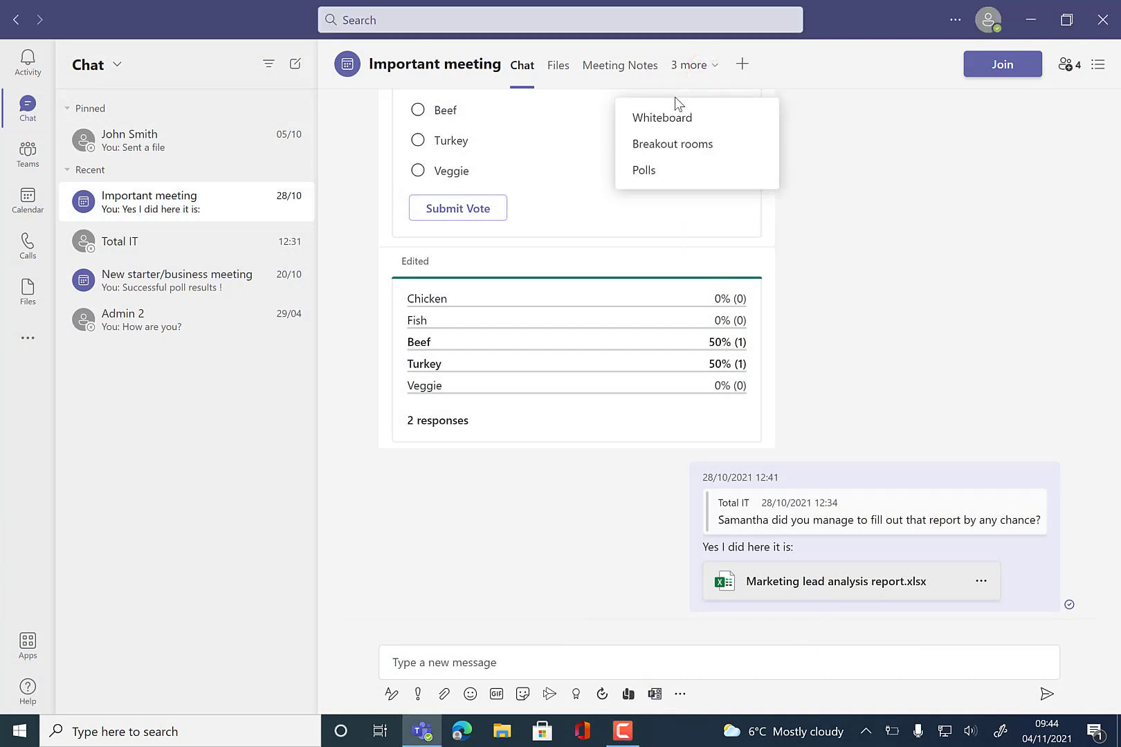
pyautogui.click(643, 172)
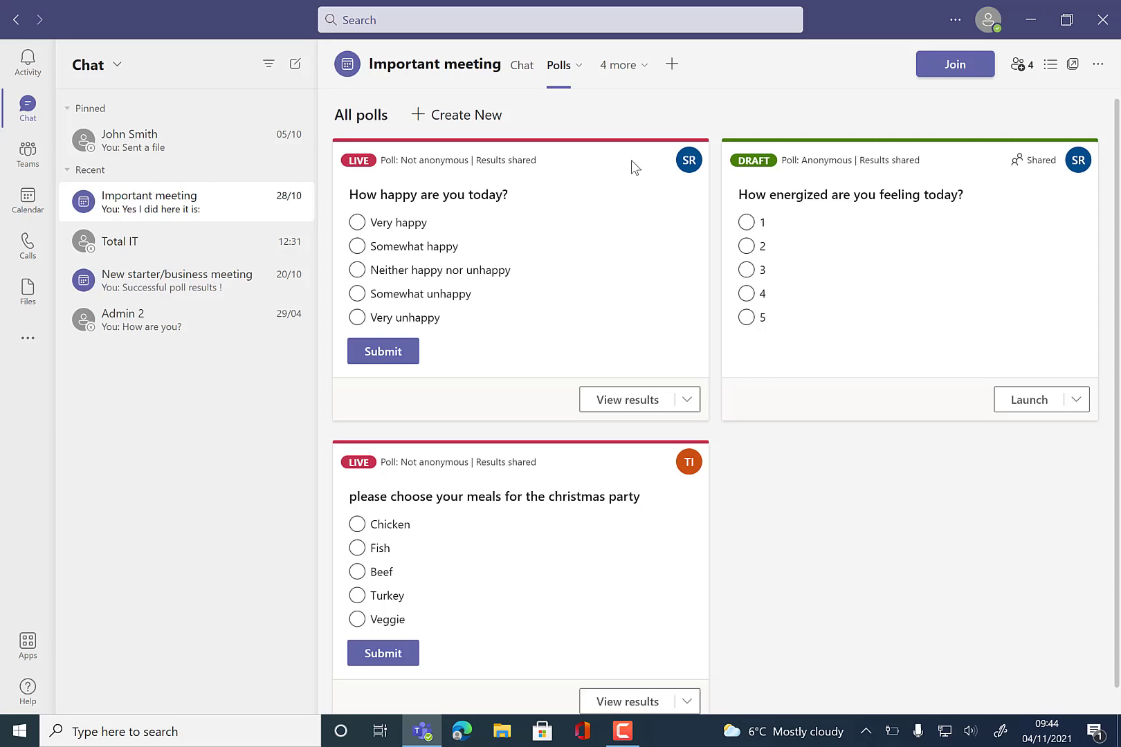
pyautogui.click(438, 116)
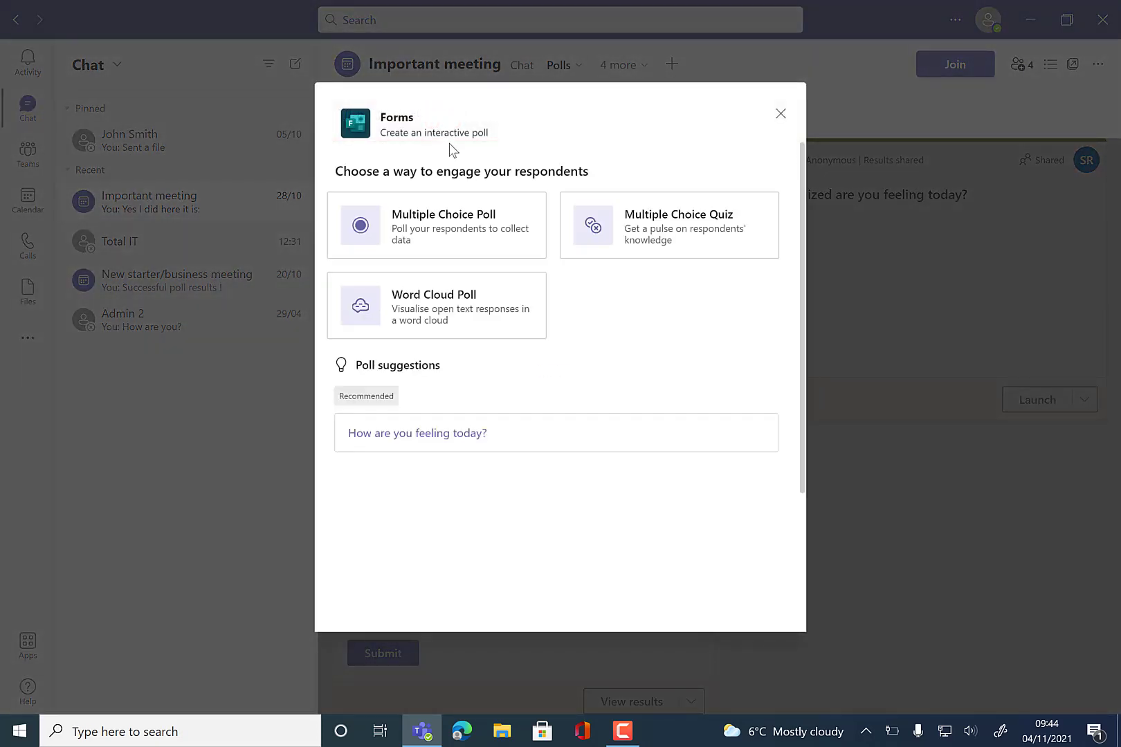
pyautogui.click(426, 311)
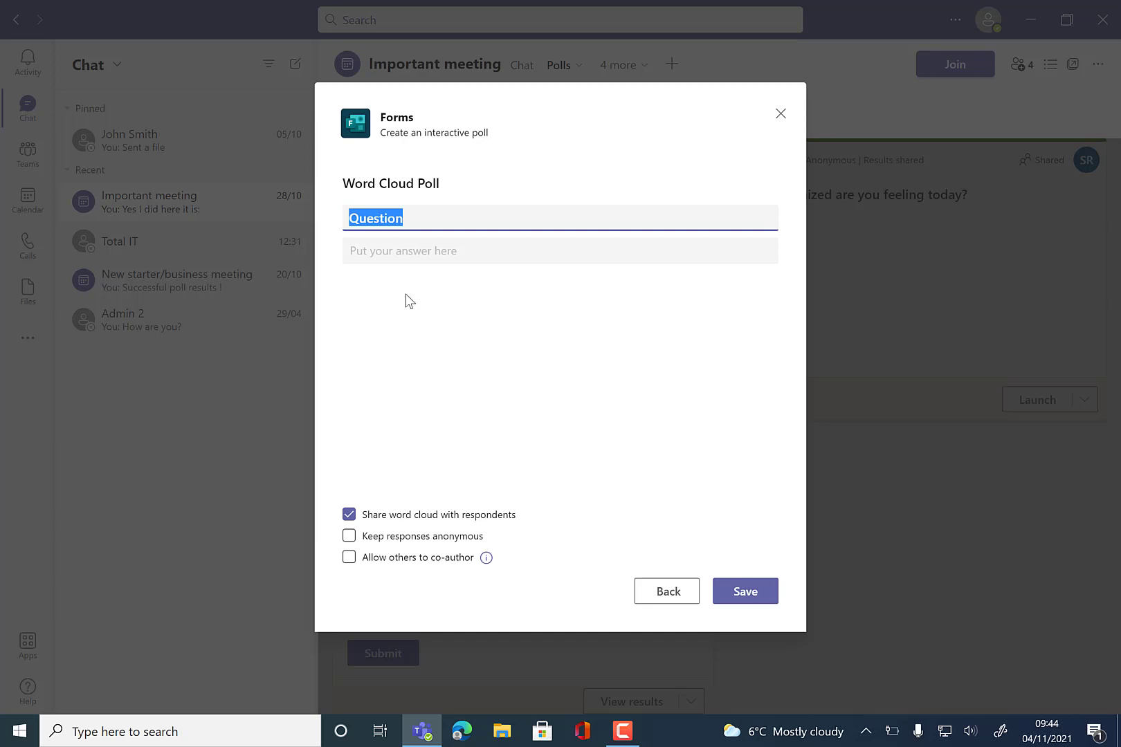
pyautogui.write('H')
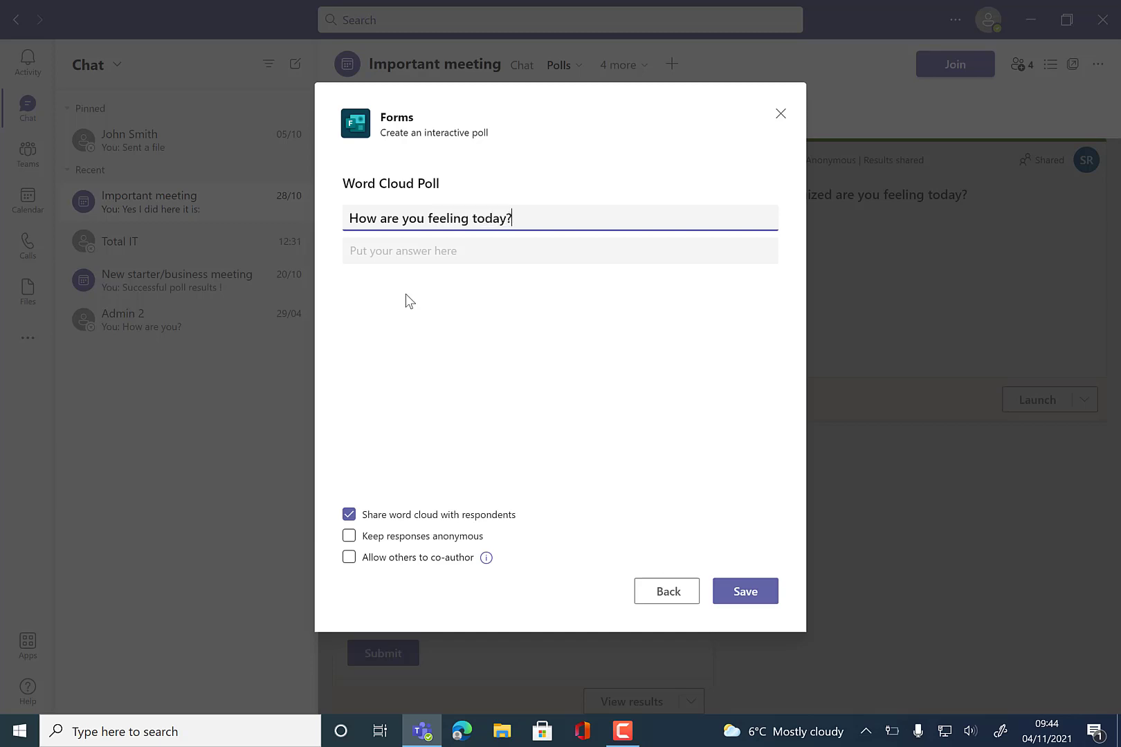
pyautogui.click(750, 596)
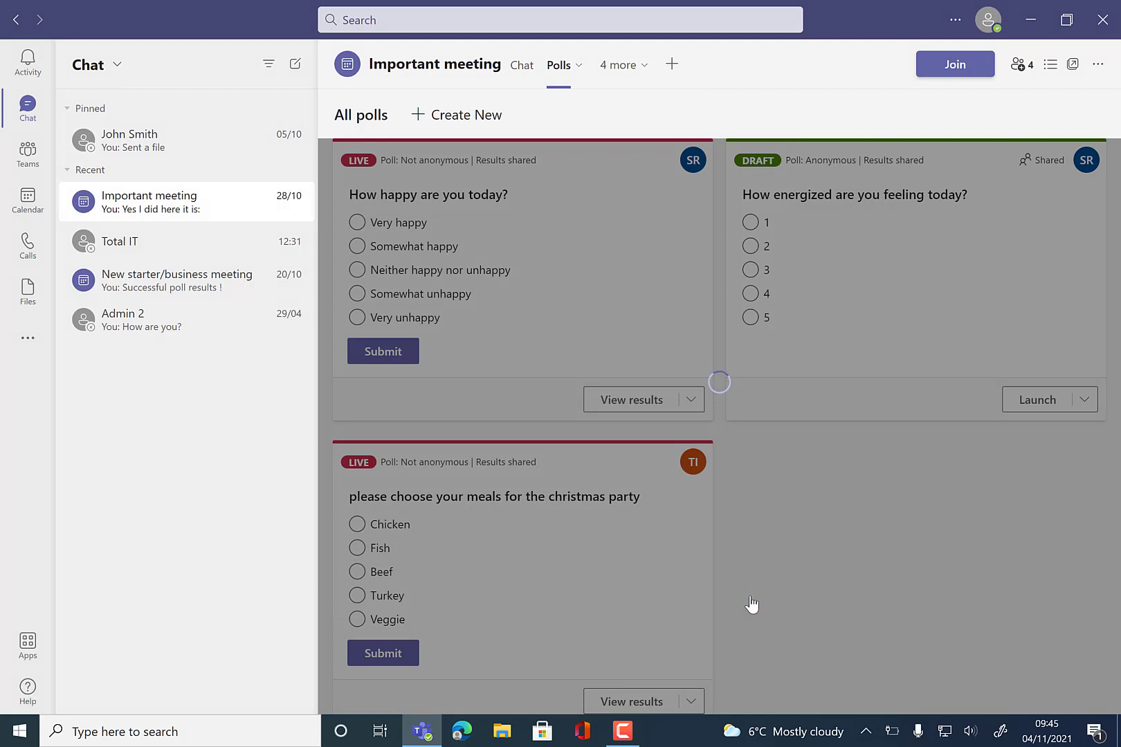
# Launch the draft "How are you feeling today?" poll and open its card in the meeting chat
pyautogui.scroll(-1, 842, 595)
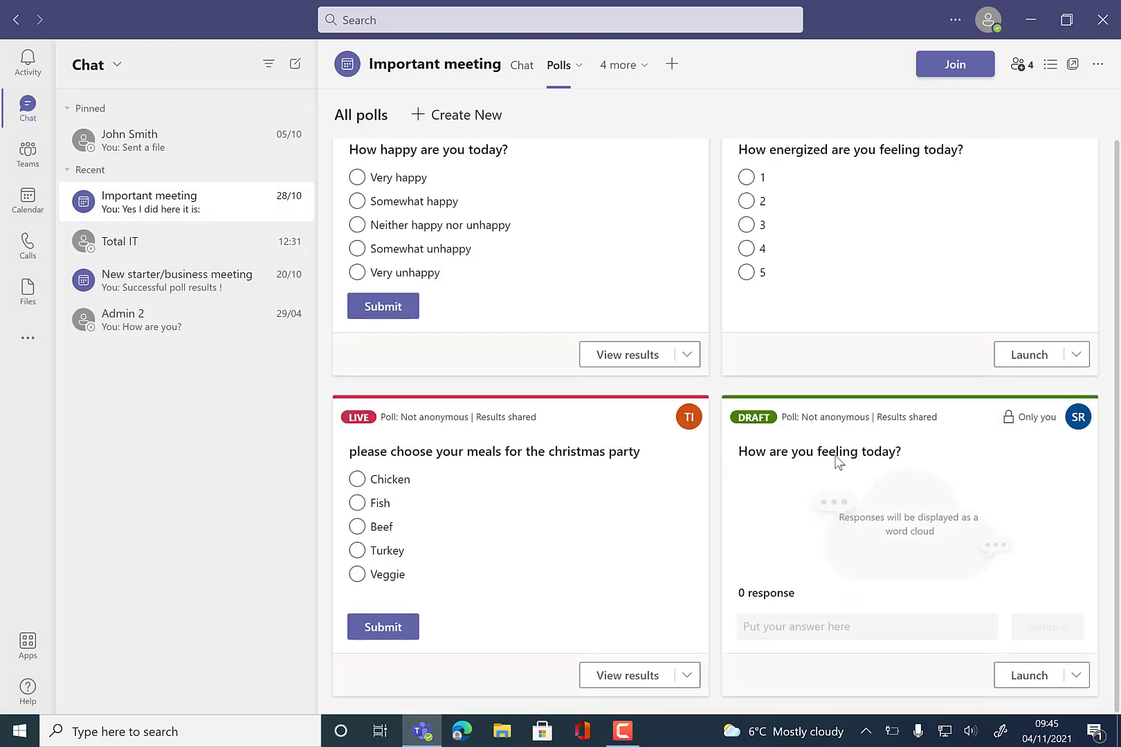
pyautogui.click(1029, 675)
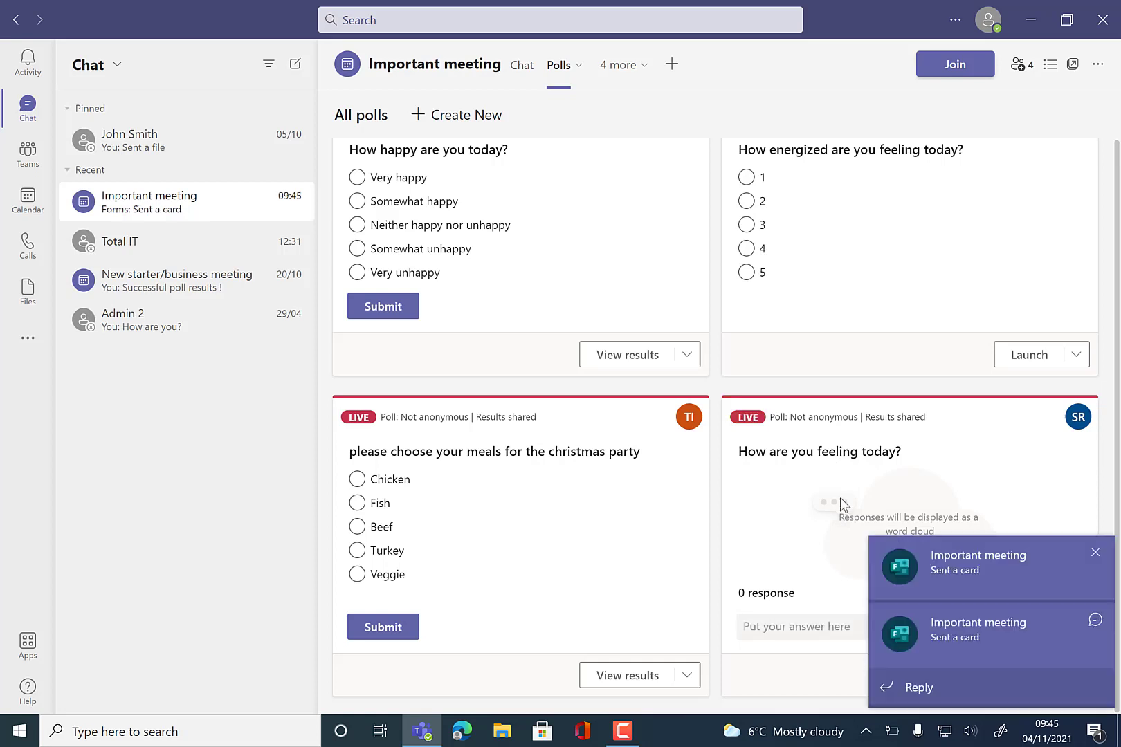
pyautogui.click(954, 643)
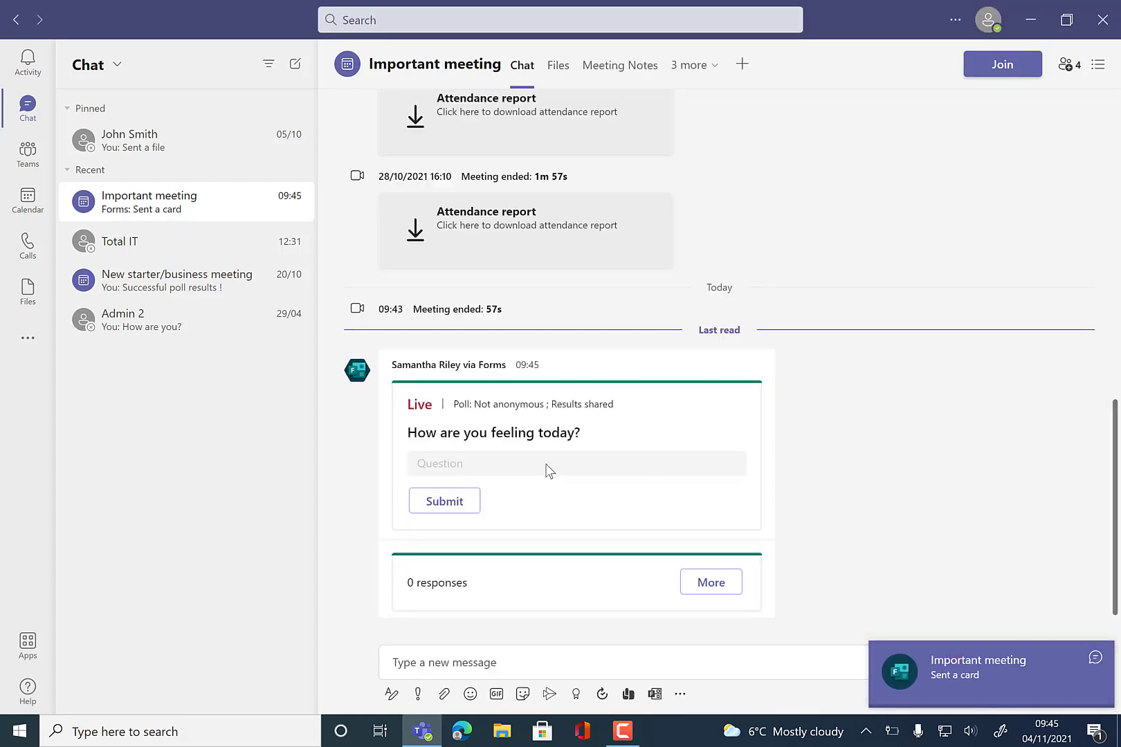
# Answer the word cloud poll in the chat with "Amazing" and submit the response
pyautogui.click(482, 463)
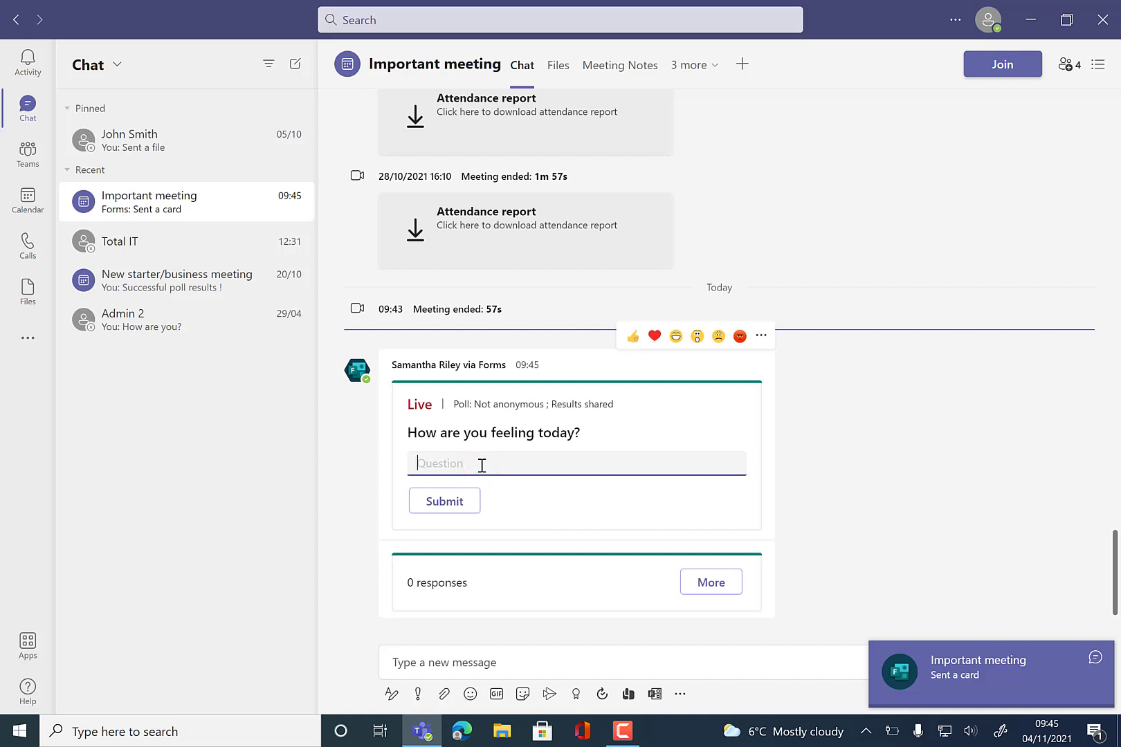
pyautogui.write('Amazing')
pyautogui.click(443, 501)
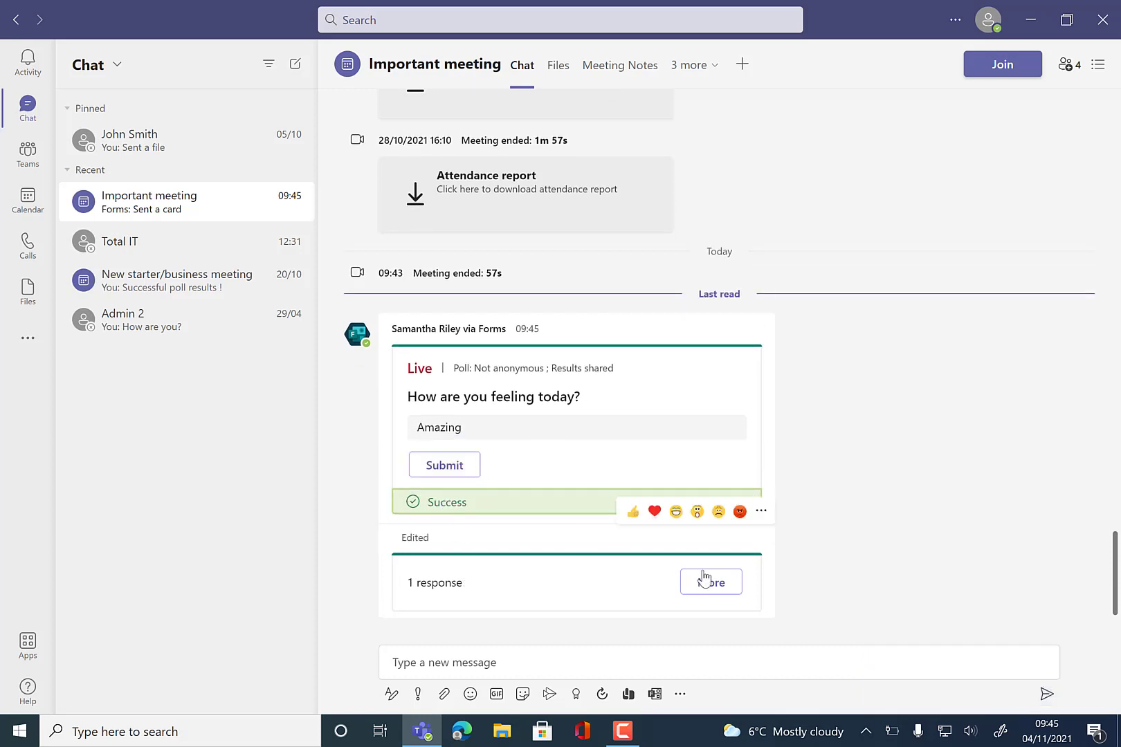
# Open the poll's word cloud and upvote the responses "Great" and "Motivated"
pyautogui.click(712, 588)
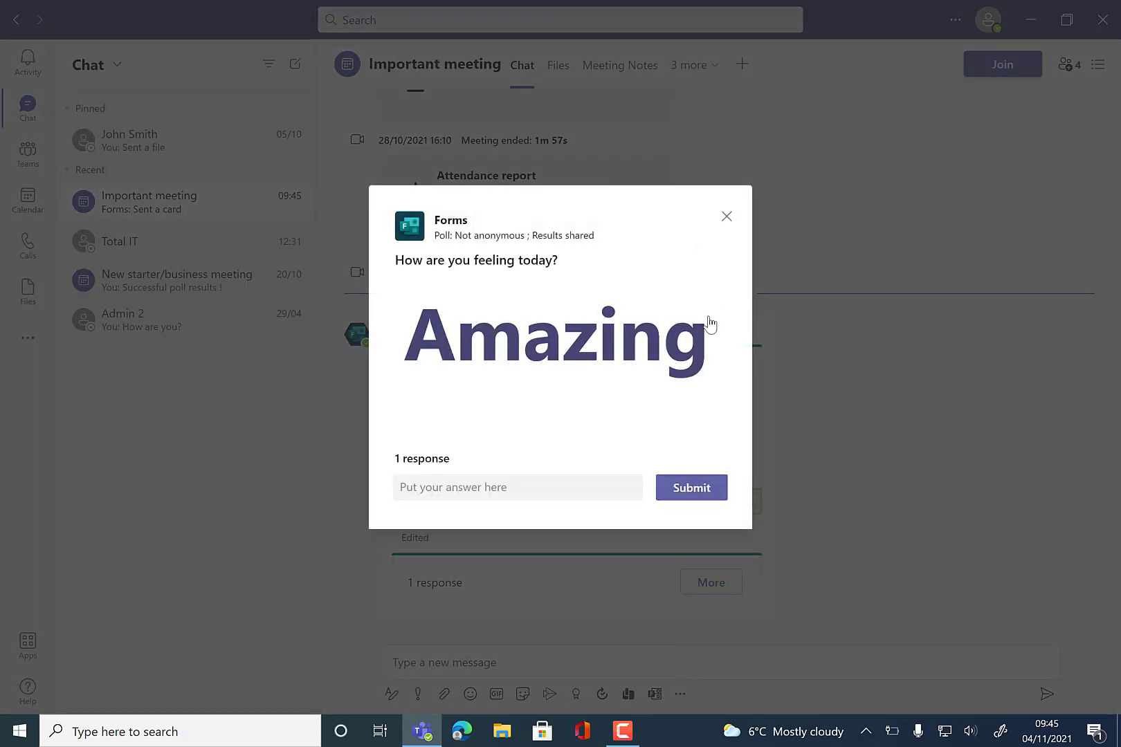
pyautogui.moveTo(503, 330)
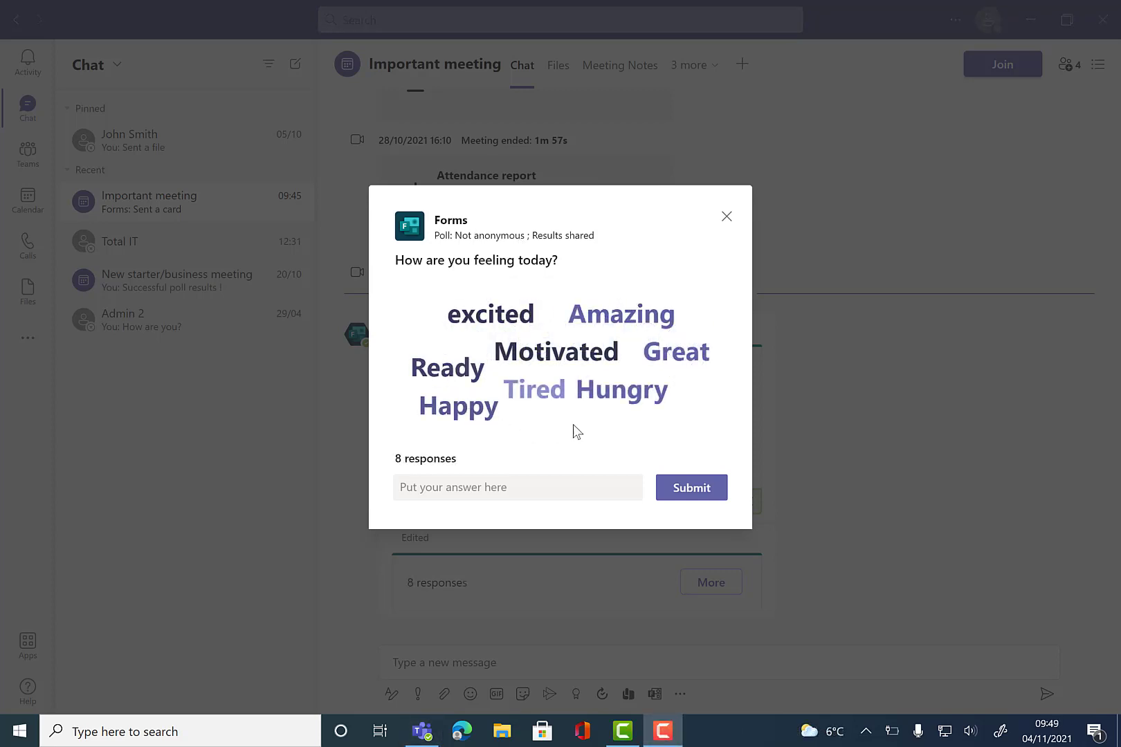
pyautogui.click(668, 317)
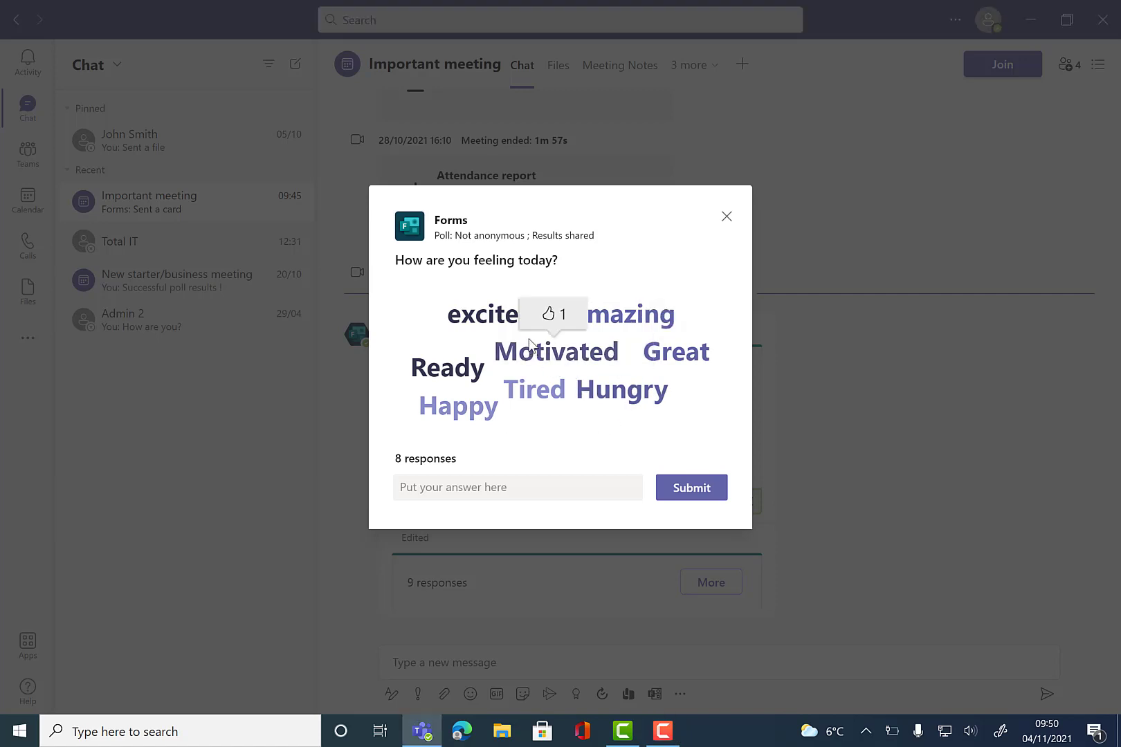
pyautogui.click(548, 316)
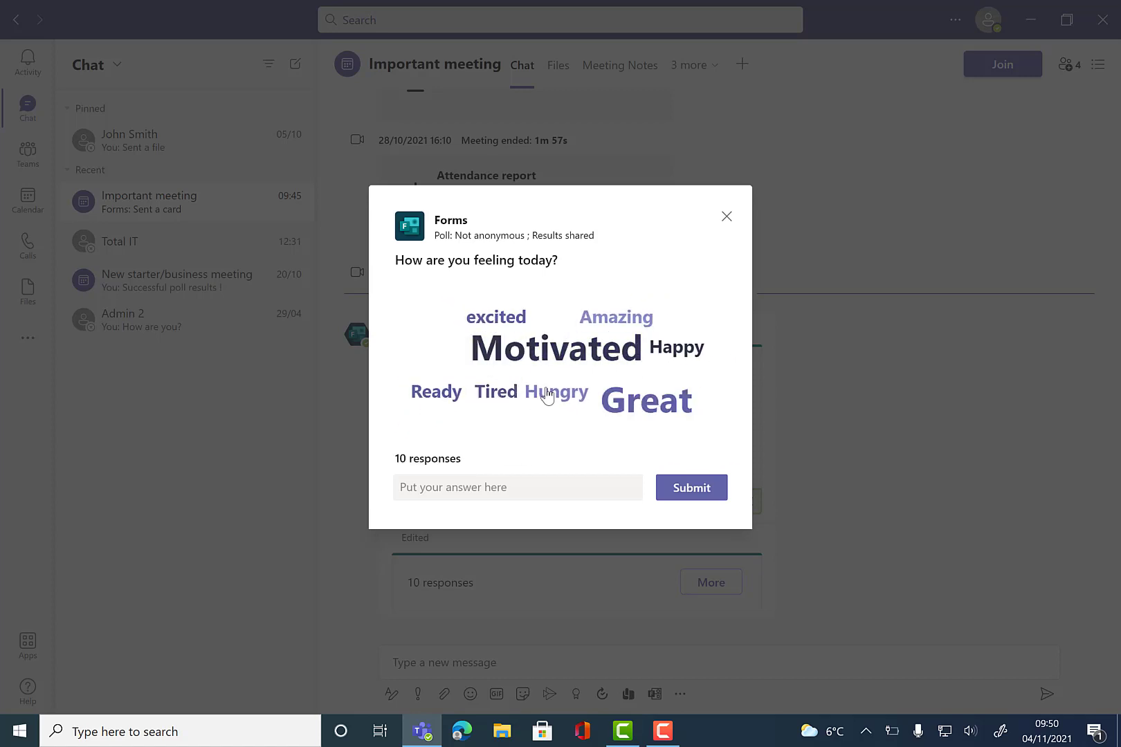
pyautogui.moveTo(629, 398)
pyautogui.moveTo(695, 353)
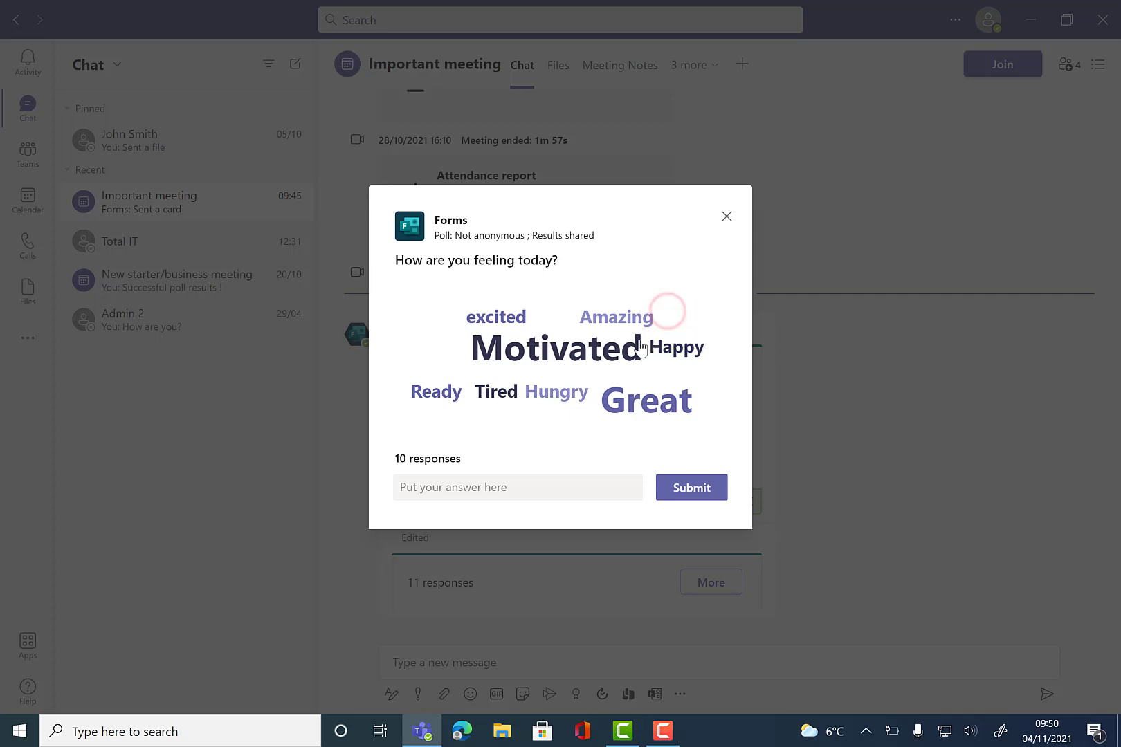
pyautogui.moveTo(553, 365)
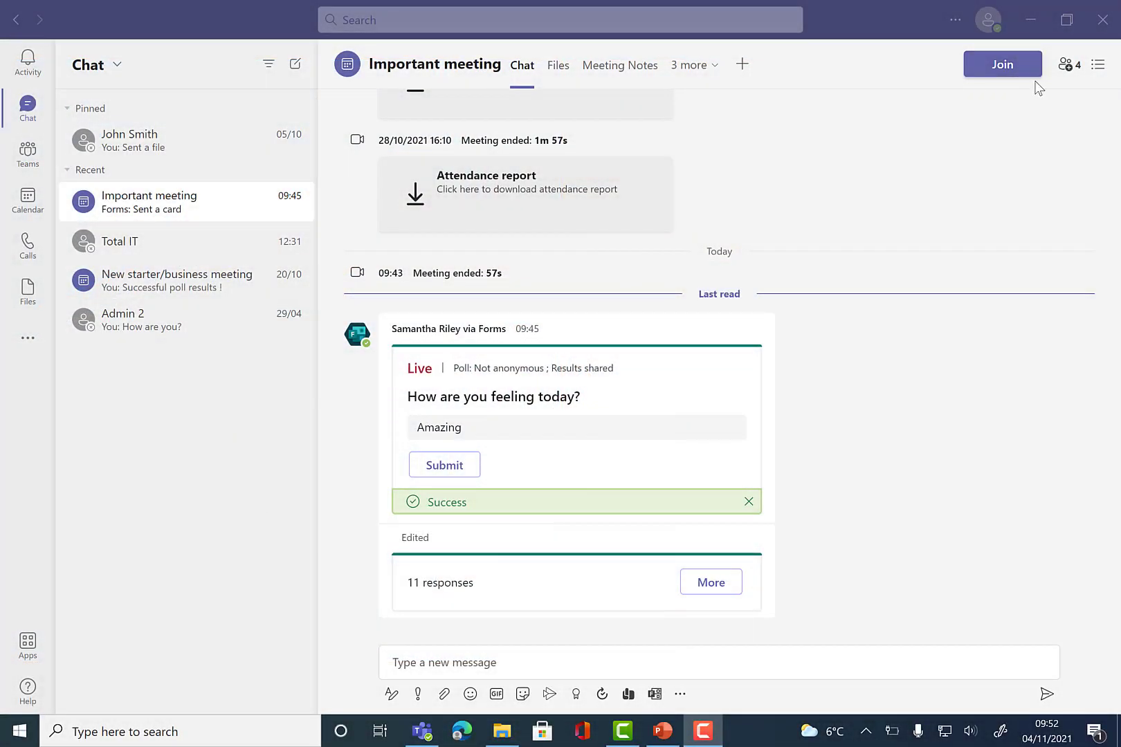
# Join the Important meeting with the camera on and without using audio
pyautogui.click(1011, 71)
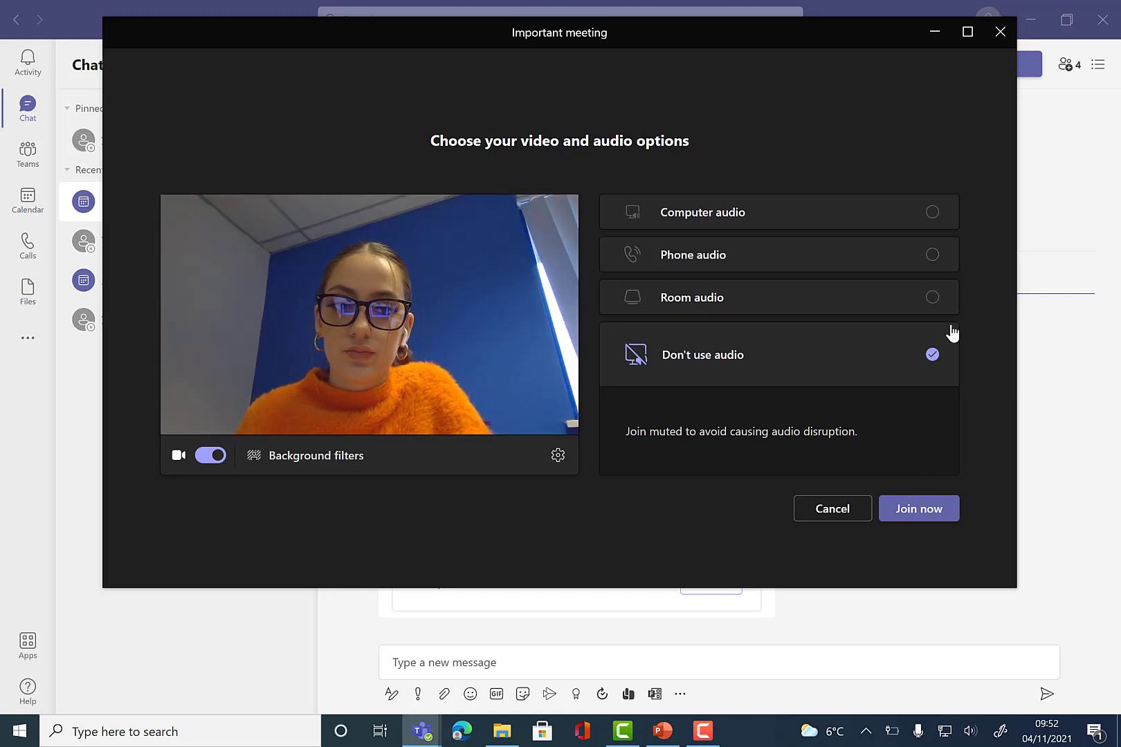
pyautogui.click(931, 515)
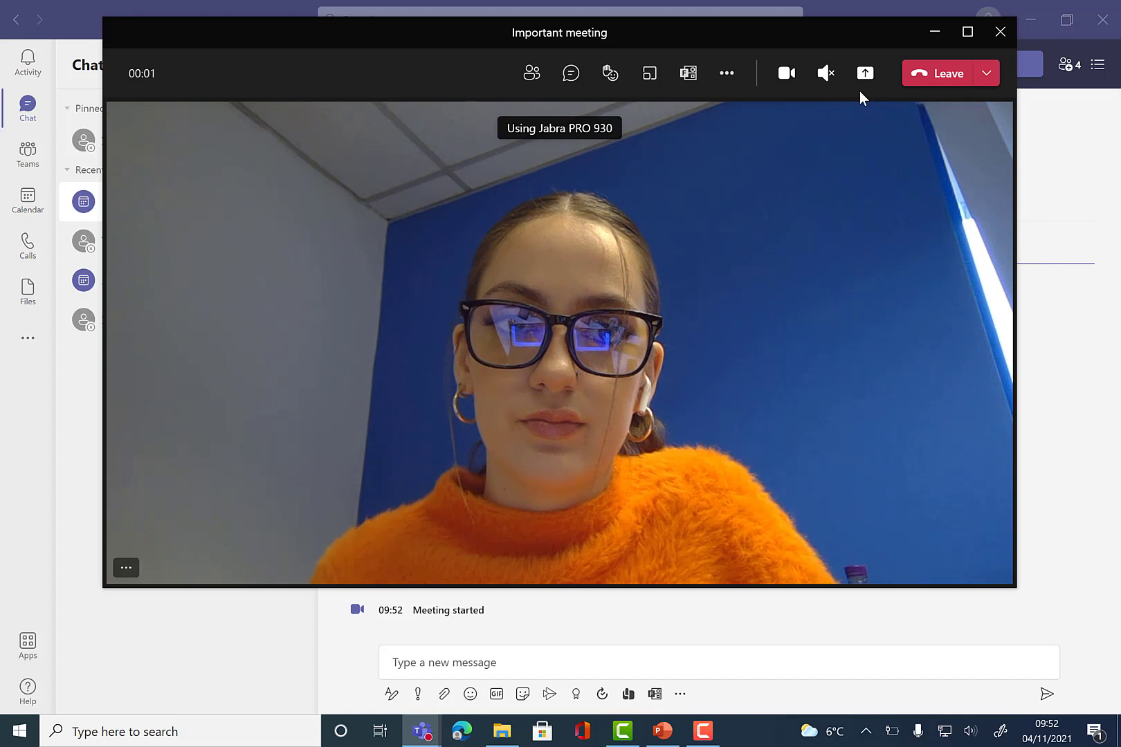
# Open the choice of windows to share, once with the Side-by-side presenter mode and once with Reporter
pyautogui.click(863, 77)
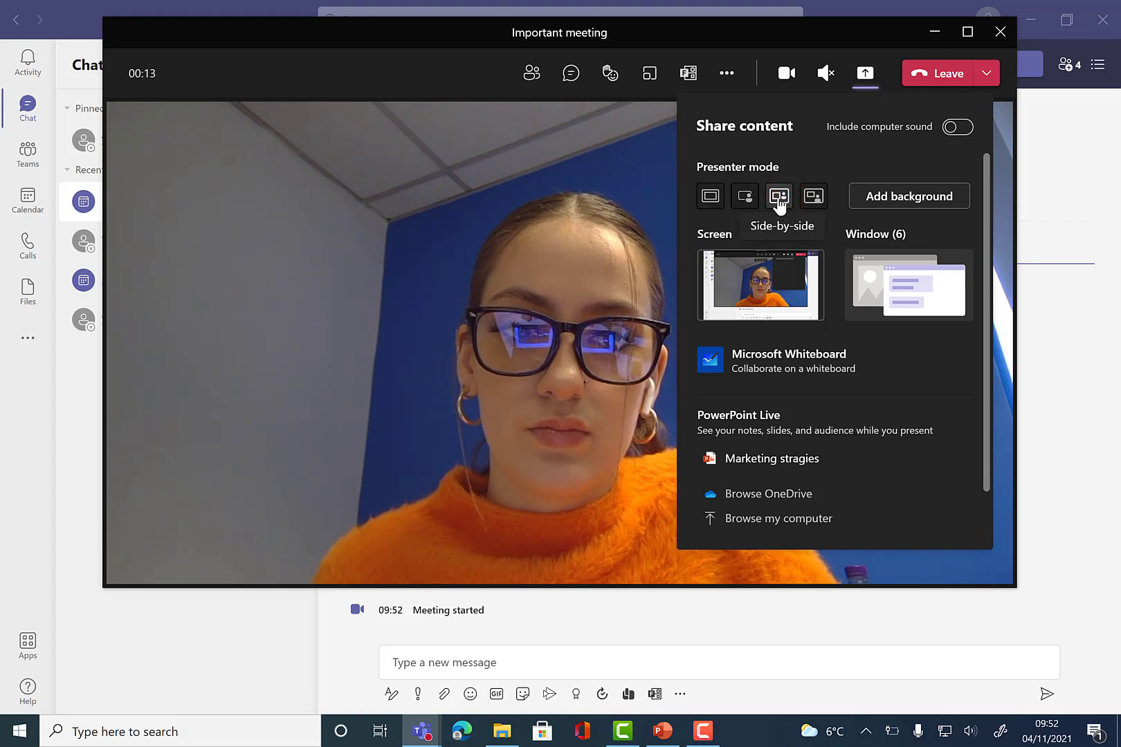
pyautogui.click(779, 198)
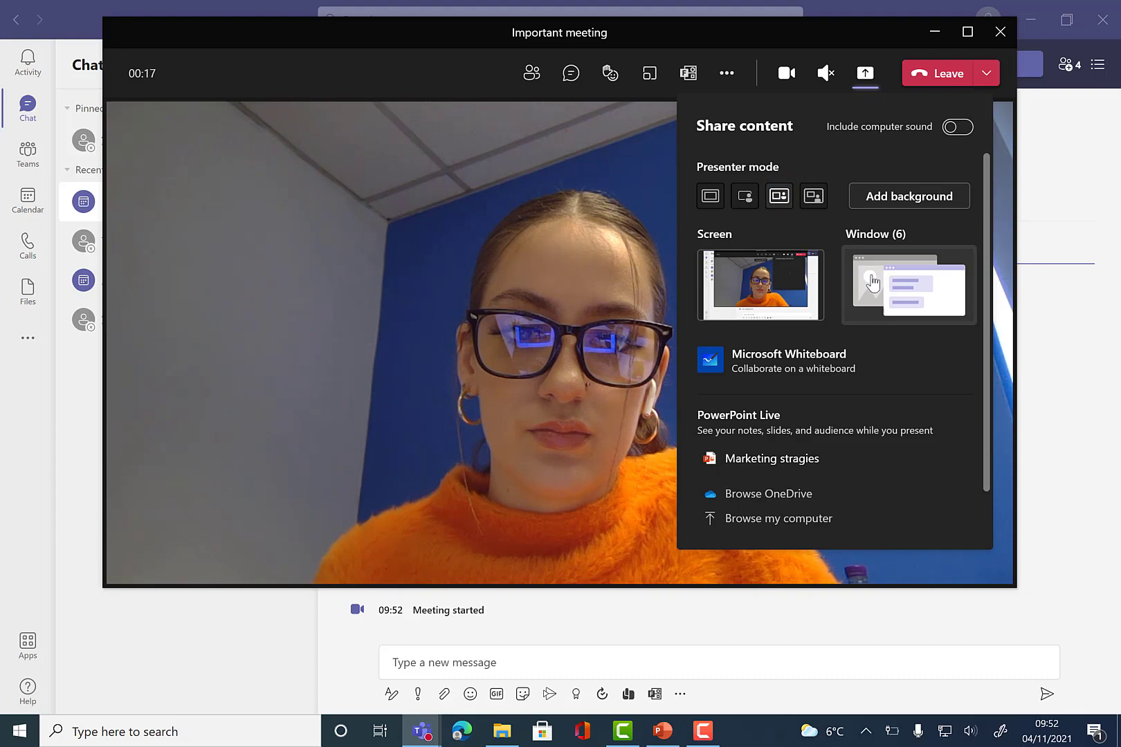
pyautogui.click(871, 279)
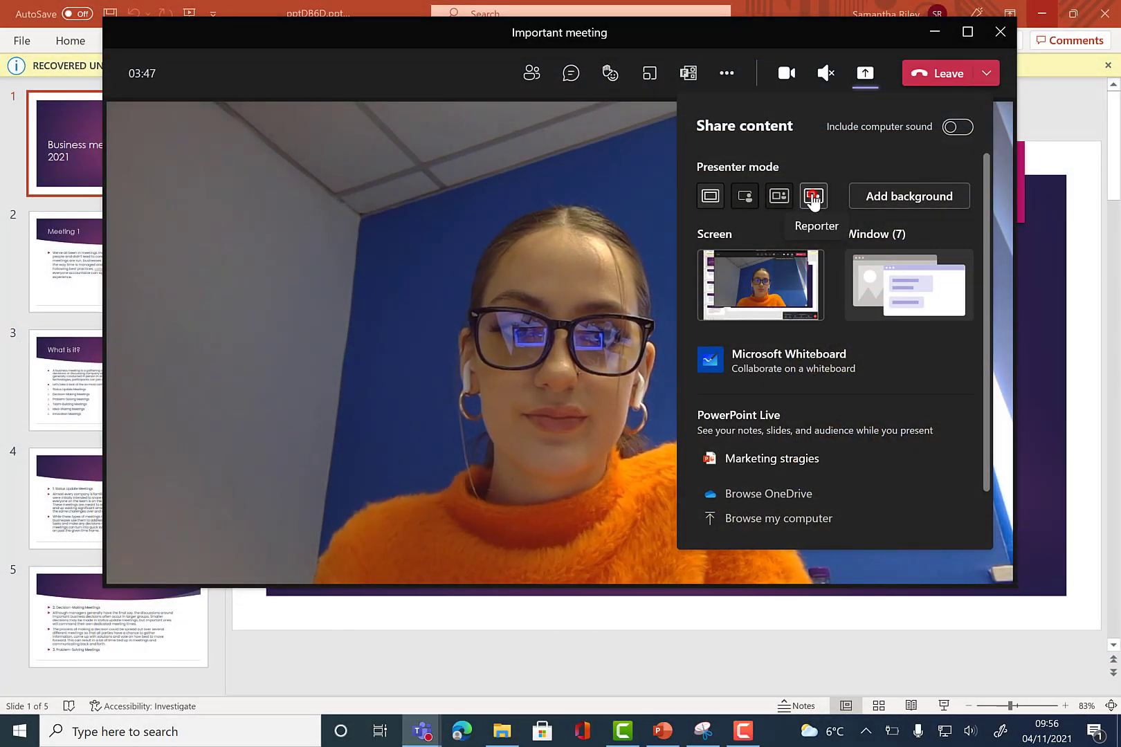
pyautogui.click(895, 292)
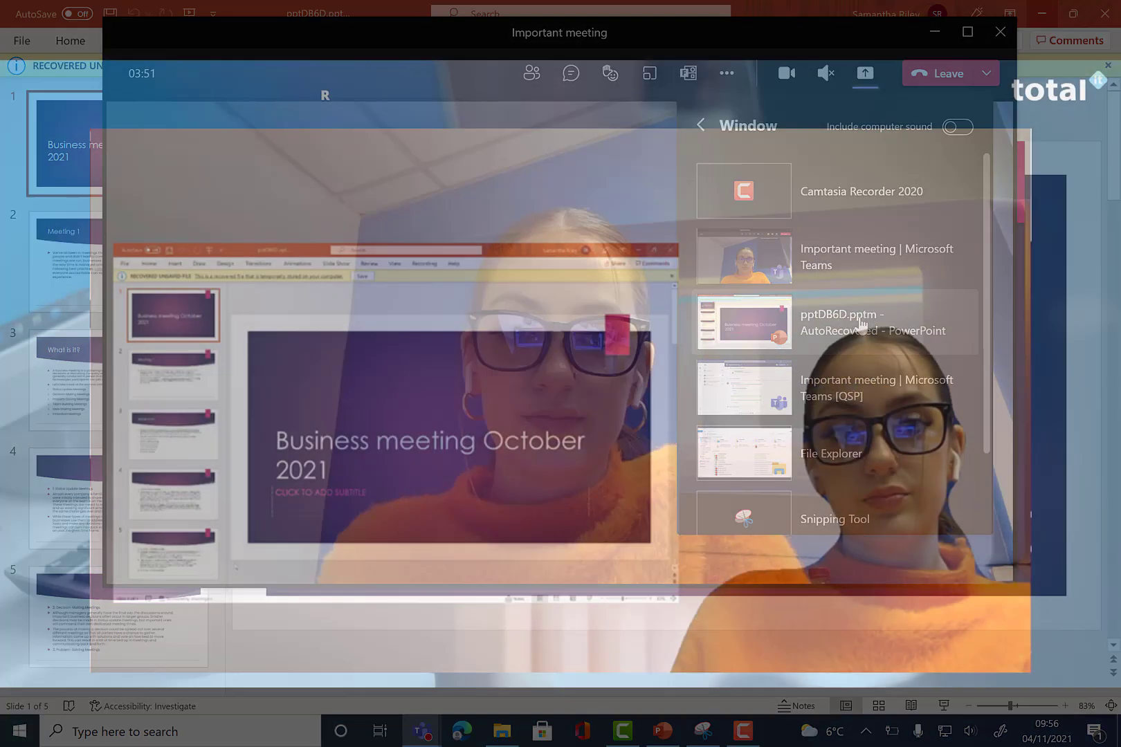